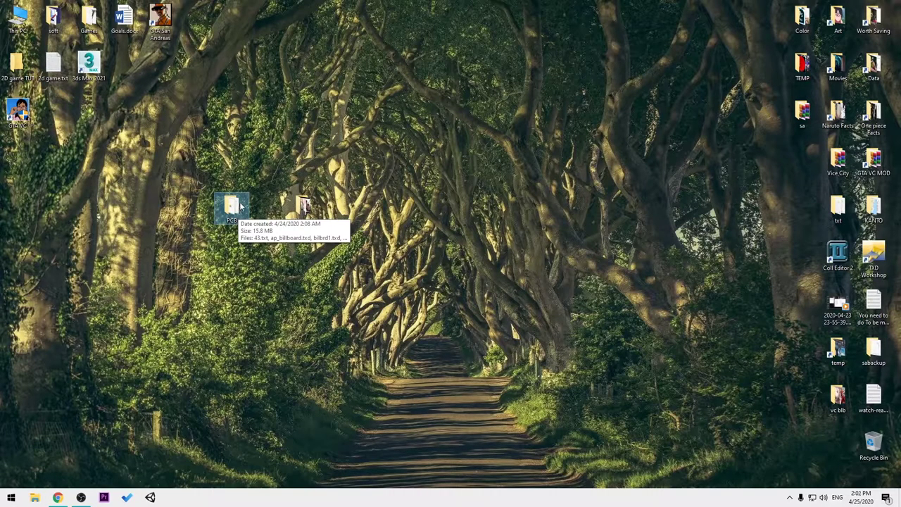
# Open ap_billboard.txd from the PCB folder, preview its ap_billb4, ap_logos2 and ap_billb2 textures, and close it
pyautogui.doubleClick(232, 206)
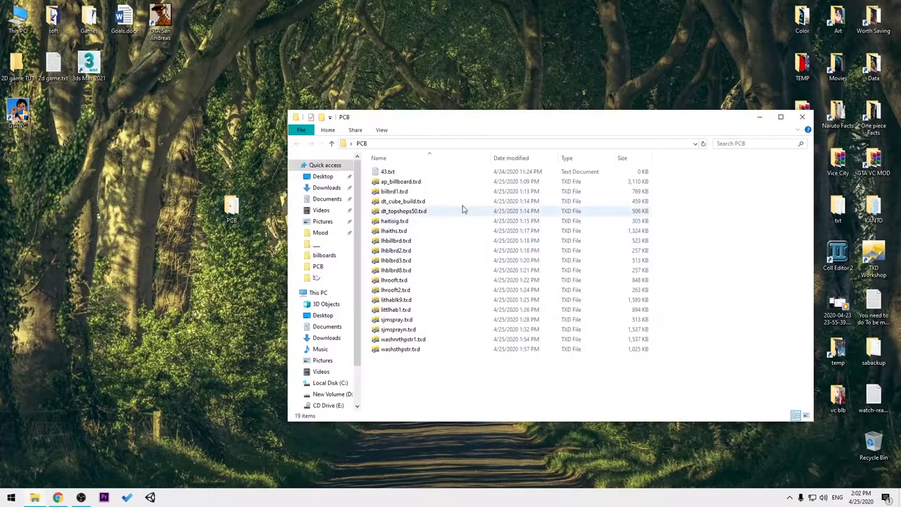
pyautogui.doubleClick(416, 183)
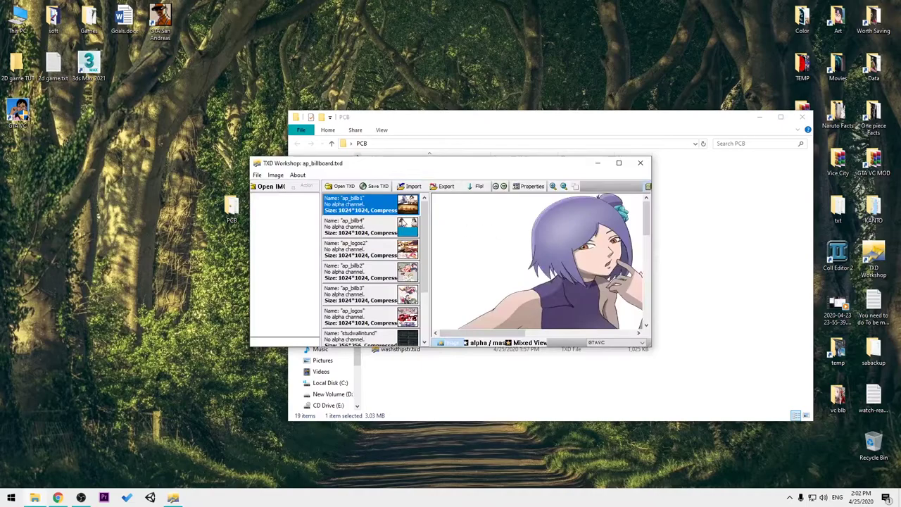
pyautogui.click(403, 224)
pyautogui.click(407, 255)
pyautogui.click(411, 280)
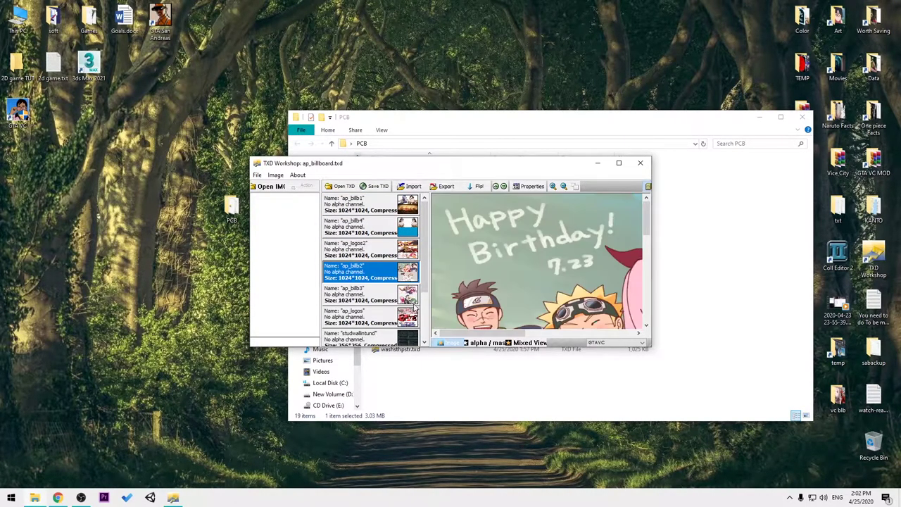
pyautogui.click(640, 163)
# Move the bilboards folder to a clear spot on the desktop and look through the images it contains
pyautogui.moveTo(492, 119); pyautogui.dragTo(523, 126)
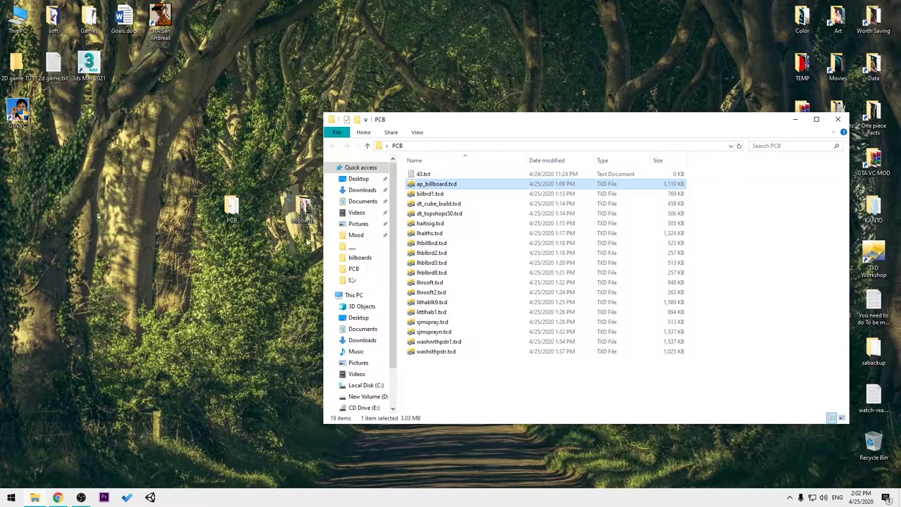
pyautogui.moveTo(303, 211); pyautogui.dragTo(99, 259)
pyautogui.doubleClick(97, 258)
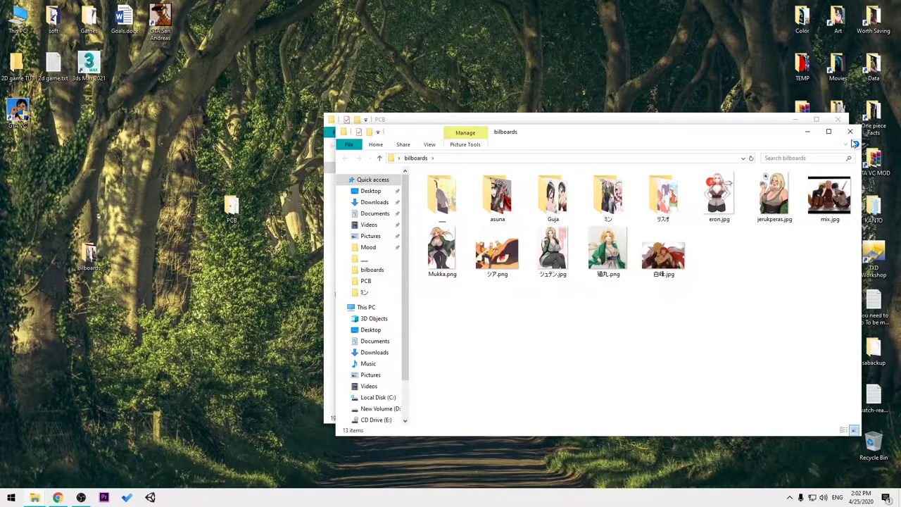
pyautogui.click(849, 132)
pyautogui.moveTo(581, 123); pyautogui.dragTo(513, 135)
pyautogui.moveTo(441, 139); pyautogui.dragTo(412, 118)
# Open ap_billboard.txd with TXD Workshop, choosing its desktop shortcut as the program to use
pyautogui.click(877, 258)
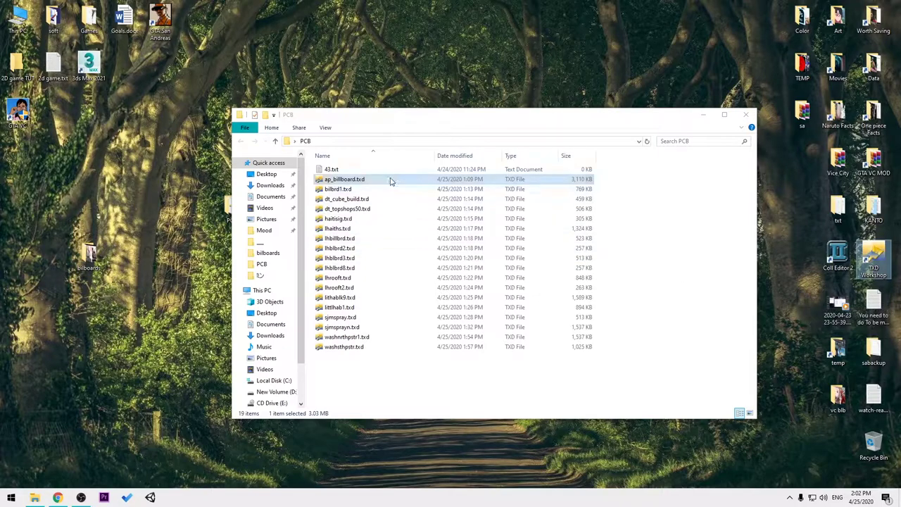
pyautogui.click(350, 180)
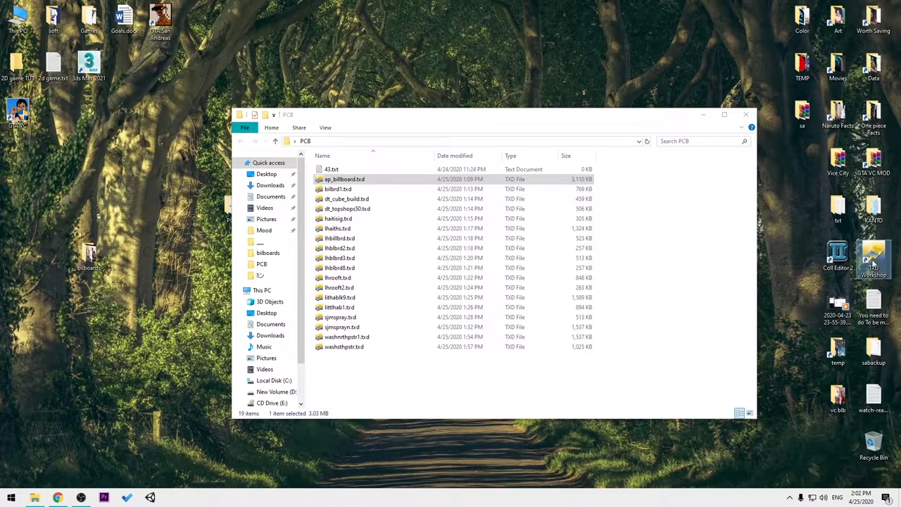
pyautogui.rightClick(345, 183)
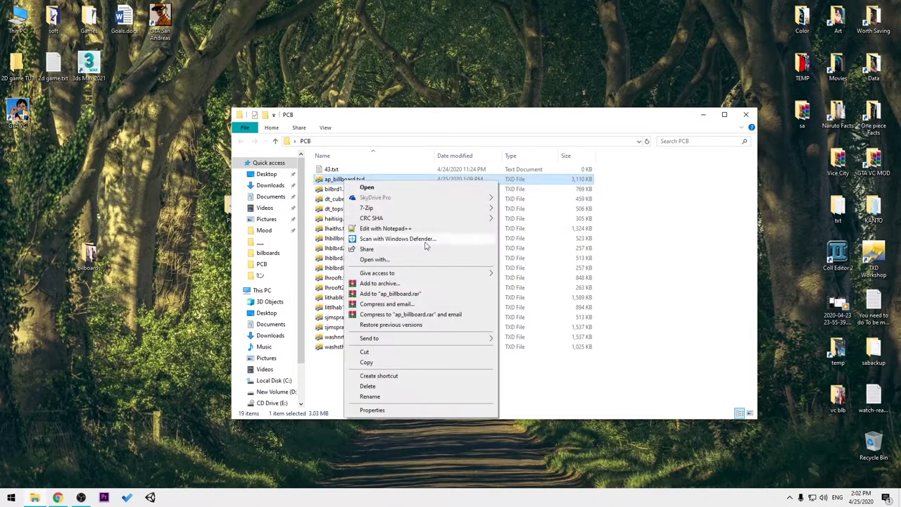
pyautogui.click(450, 260)
pyautogui.click(387, 212)
pyautogui.scroll(-3, 422, 281)
pyautogui.click(412, 301)
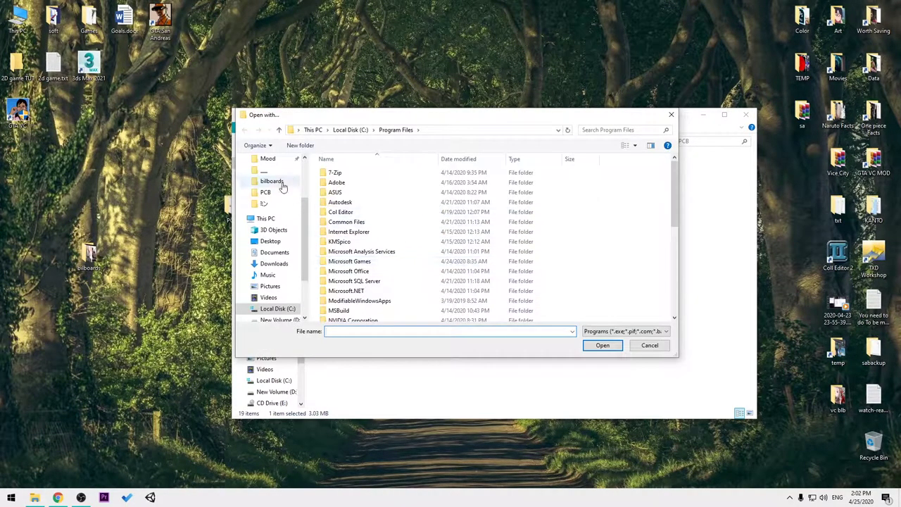
pyautogui.click(285, 241)
pyautogui.scroll(-2, 399, 224)
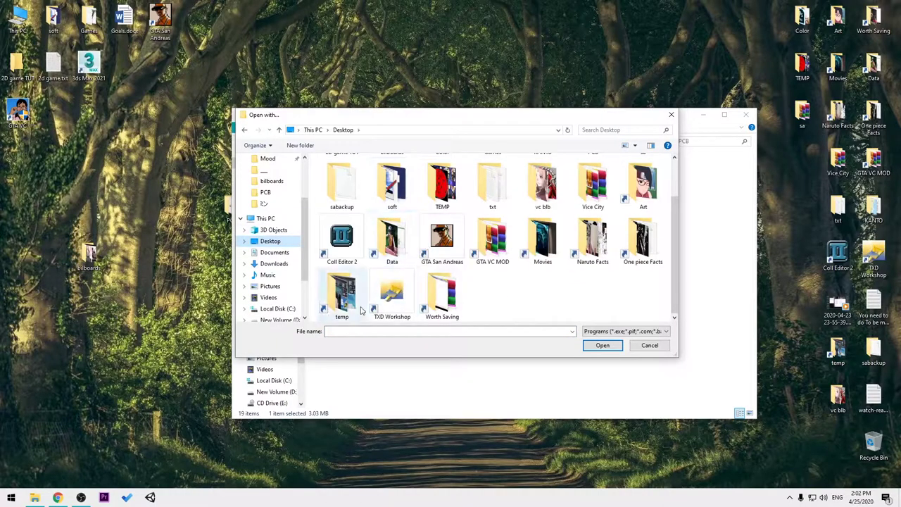
pyautogui.click(394, 299)
pyautogui.click(599, 346)
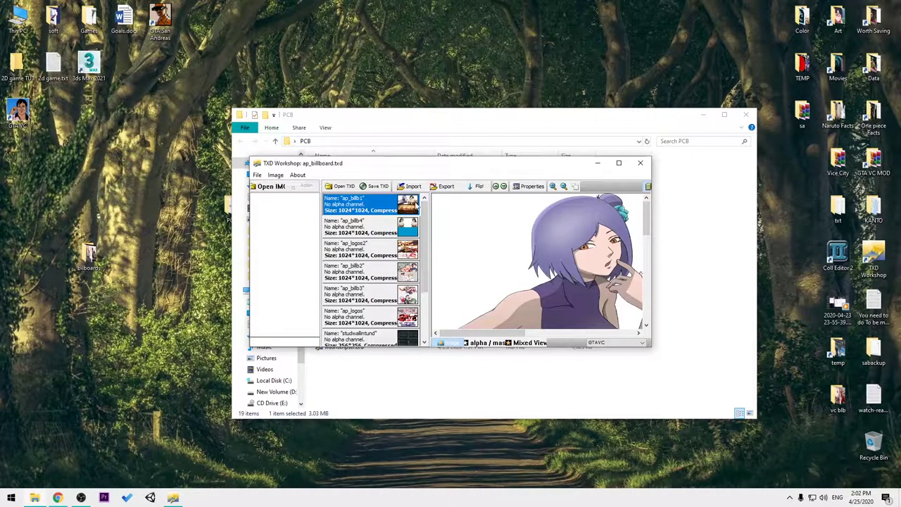
# Export the ap_billb1 and ap_billb4 textures as PNG files to the Desktop under their own names
pyautogui.click(443, 187)
pyautogui.click(465, 197)
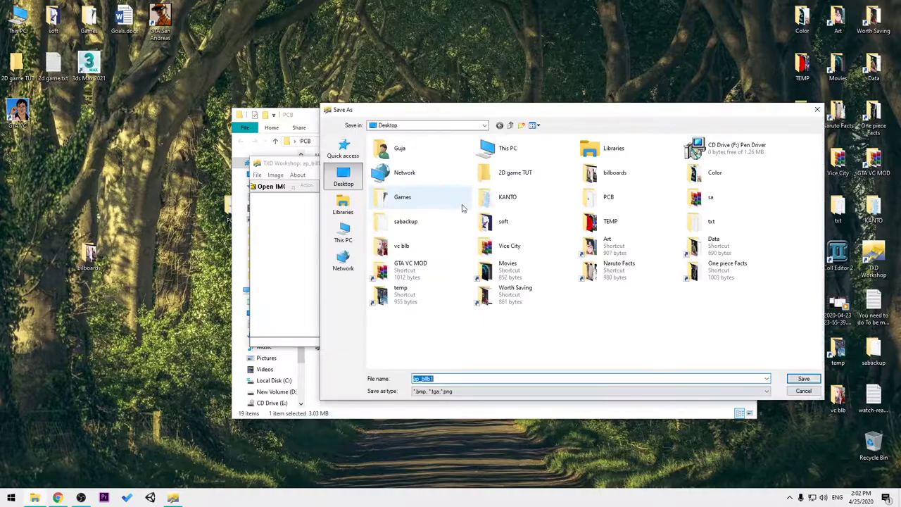
pyautogui.click(803, 378)
pyautogui.click(396, 229)
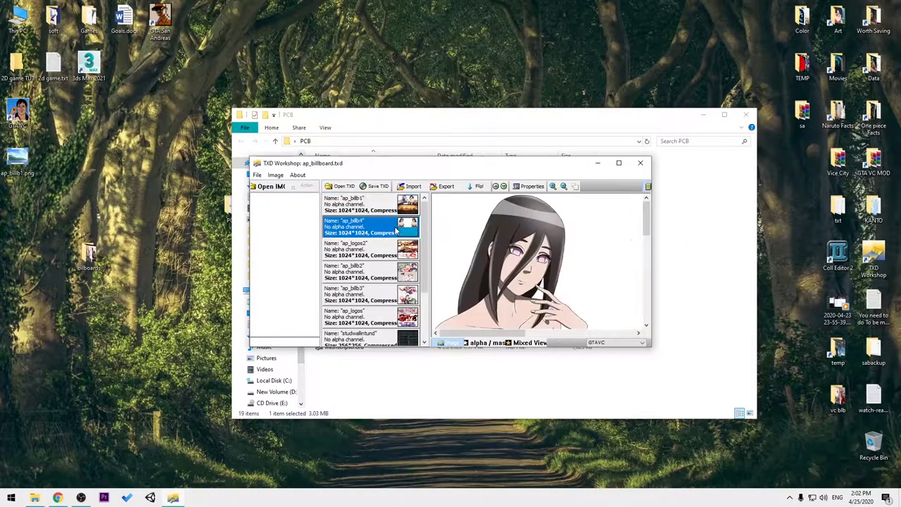
pyautogui.click(444, 187)
pyautogui.click(480, 202)
pyautogui.click(802, 378)
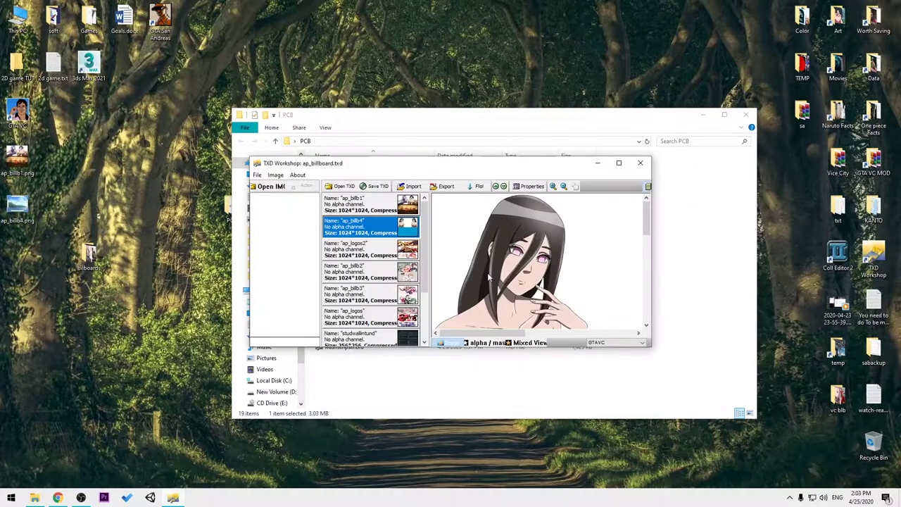
# Export the ap_logos2 and ap_billb2 textures as PNG files to the Desktop under their own names
pyautogui.click(412, 251)
pyautogui.click(440, 187)
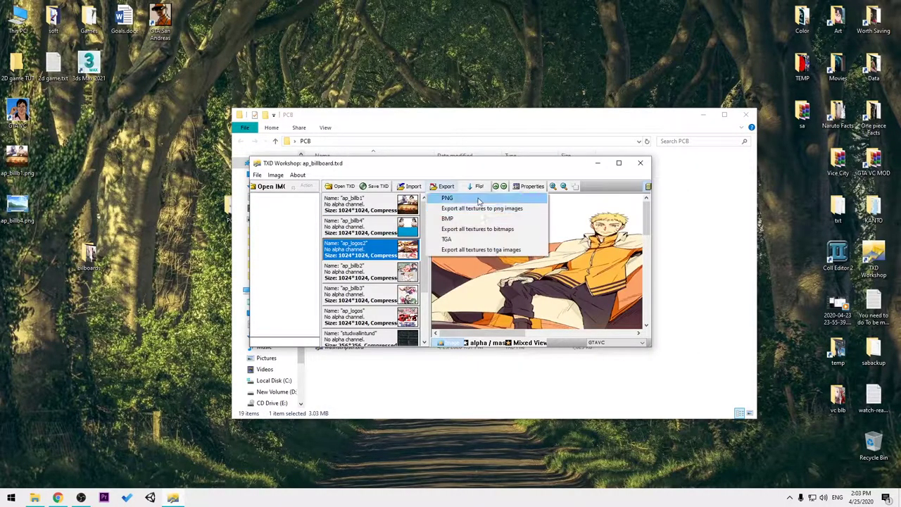
pyautogui.click(448, 198)
pyautogui.click(803, 377)
pyautogui.click(361, 272)
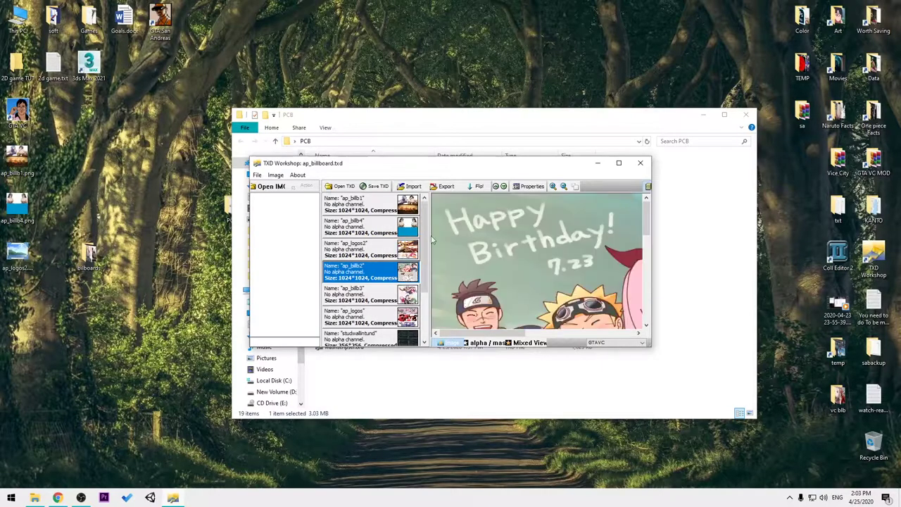
pyautogui.click(445, 186)
pyautogui.click(462, 199)
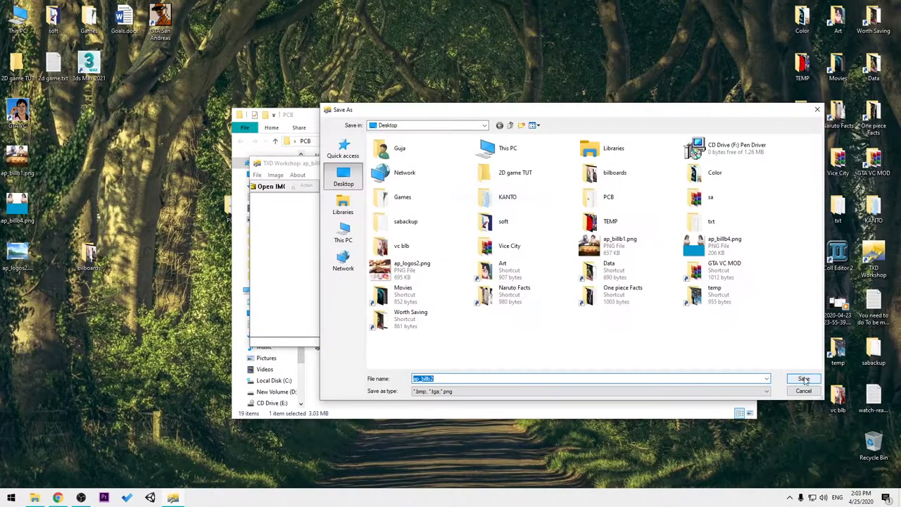
pyautogui.click(801, 378)
# Export the ap_billb3 and ap_logos textures as PNG files to the Desktop under their own names
pyautogui.click(360, 294)
pyautogui.click(440, 187)
pyautogui.click(461, 199)
pyautogui.click(803, 378)
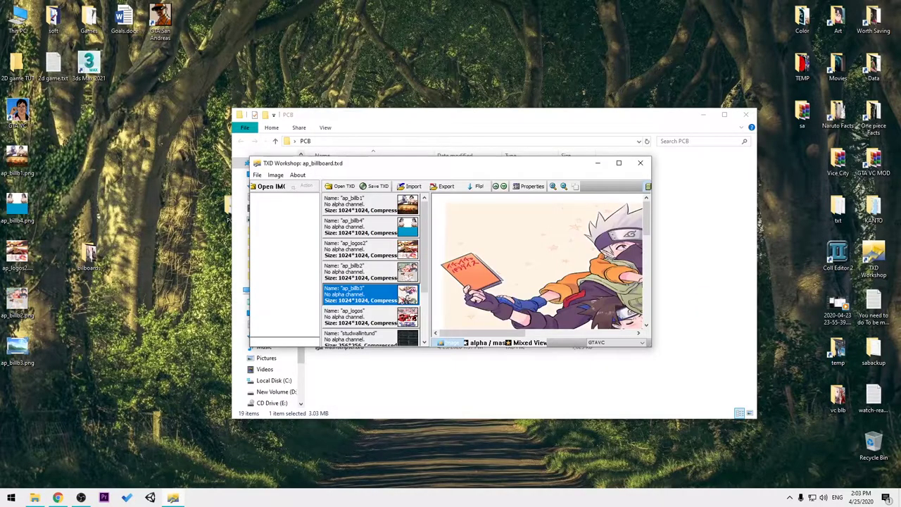
pyautogui.click(361, 317)
pyautogui.click(444, 187)
pyautogui.click(462, 200)
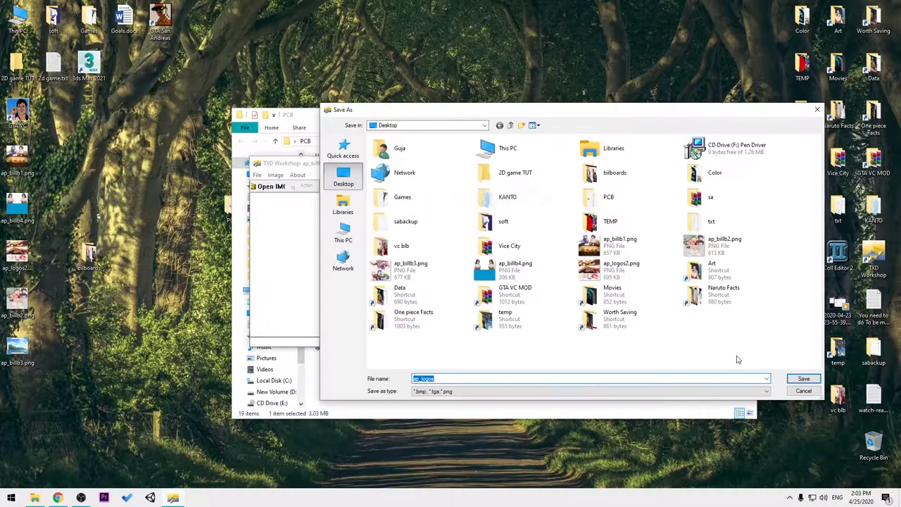
pyautogui.click(795, 379)
pyautogui.scroll(-1, 400, 292)
pyautogui.scroll(1, 401, 299)
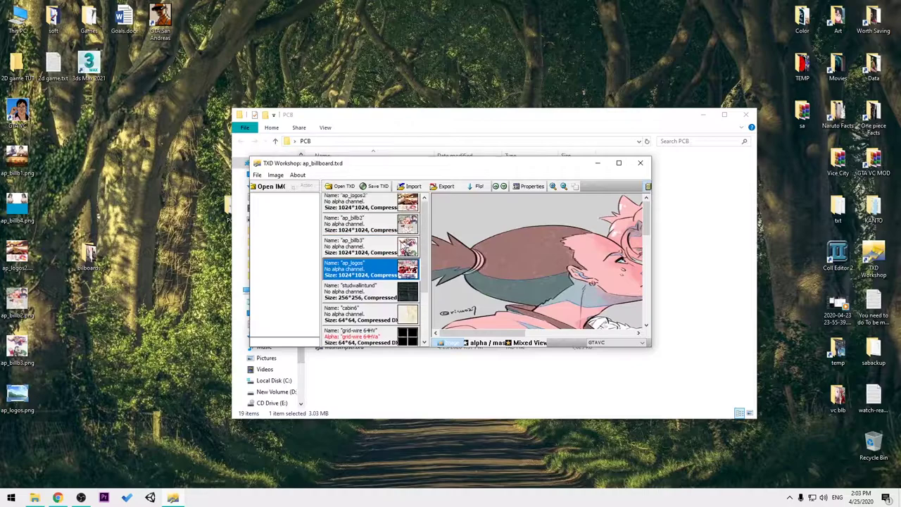
# Open the exported ap_billb1.png from the desktop in Adobe Photoshop 2020
pyautogui.click(4, 176)
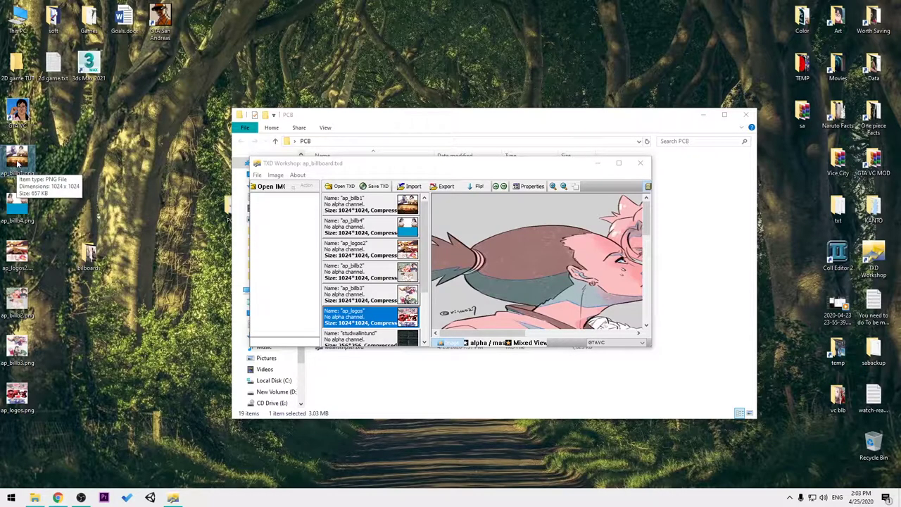
pyautogui.rightClick(18, 163)
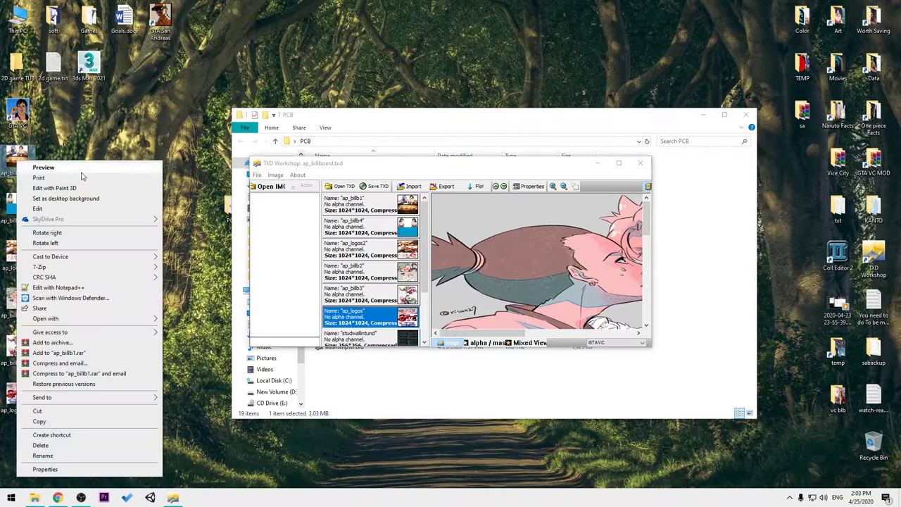
pyautogui.moveTo(152, 320)
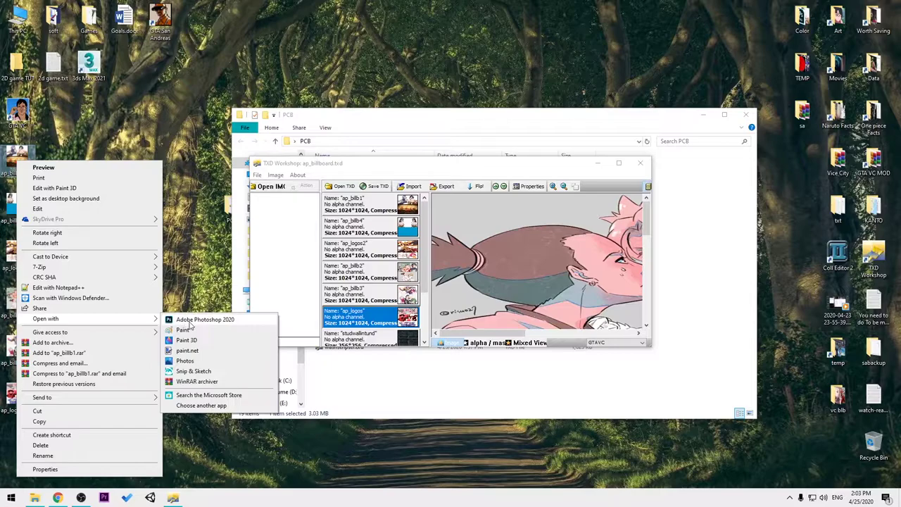
pyautogui.click(192, 322)
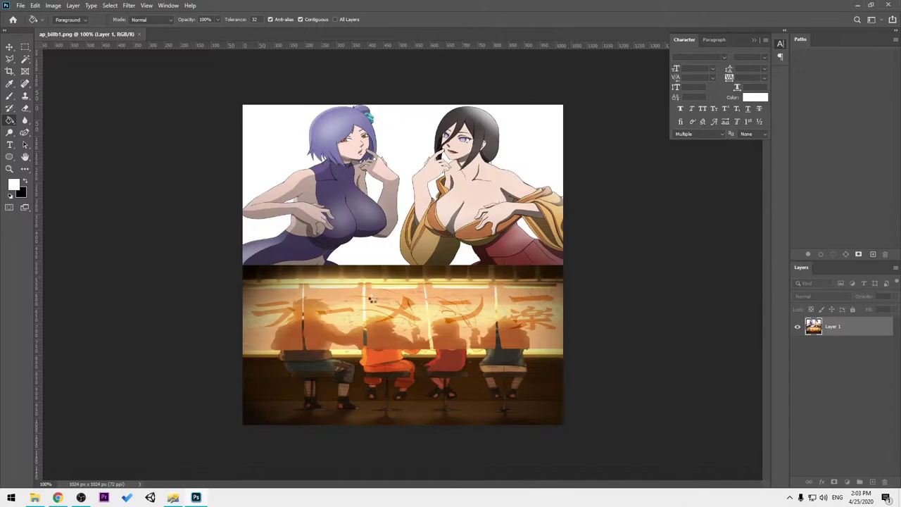
# Open the replacement artwork 3.jpg as a second document
pyautogui.hotkey('ctrl', 'o')
pyautogui.click(218, 79)
pyautogui.click(371, 254)
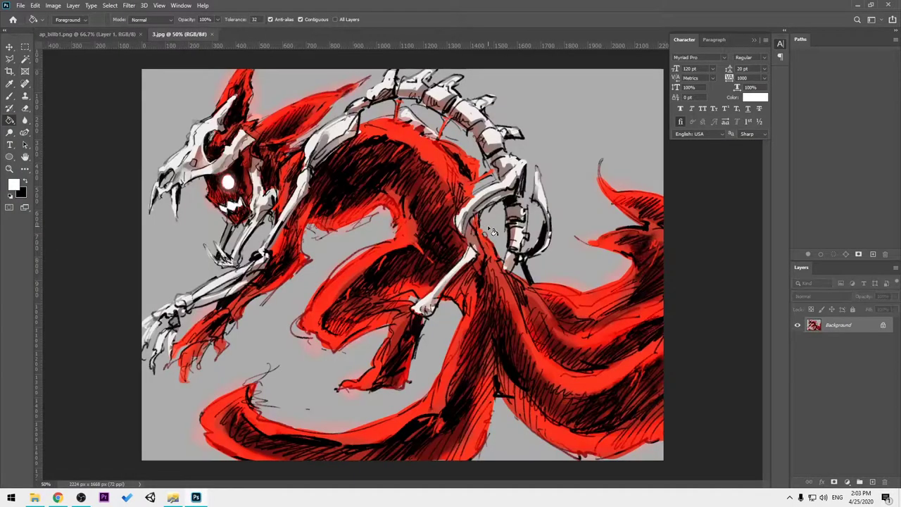
# Copy the whole 3.jpg image and paste it into ap_billb1.png as a new layer
pyautogui.hotkey('ctrl', 'a')
pyautogui.hotkey('ctrl', 'c')
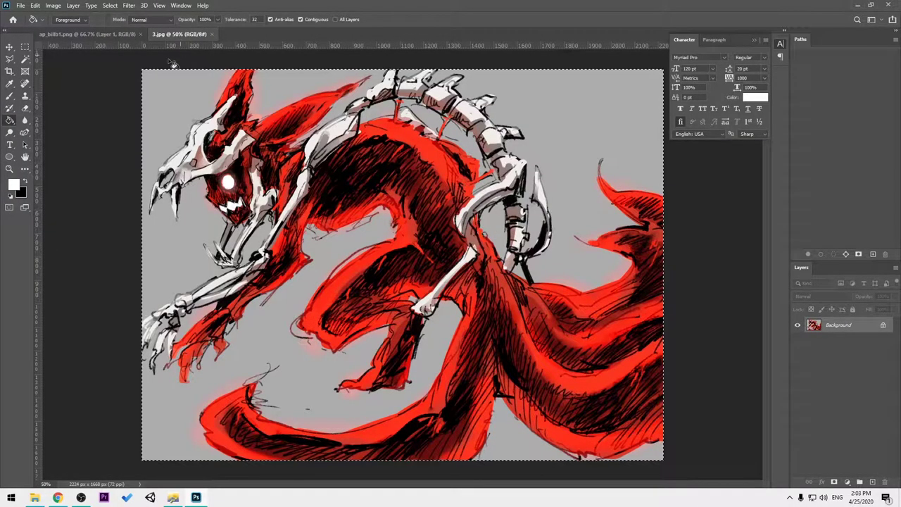
pyautogui.click(118, 35)
pyautogui.hotkey('ctrl', 'v')
# Scale and position the pasted artwork so that it exactly covers the upper half of the canvas
pyautogui.hotkey('ctrl', 't')
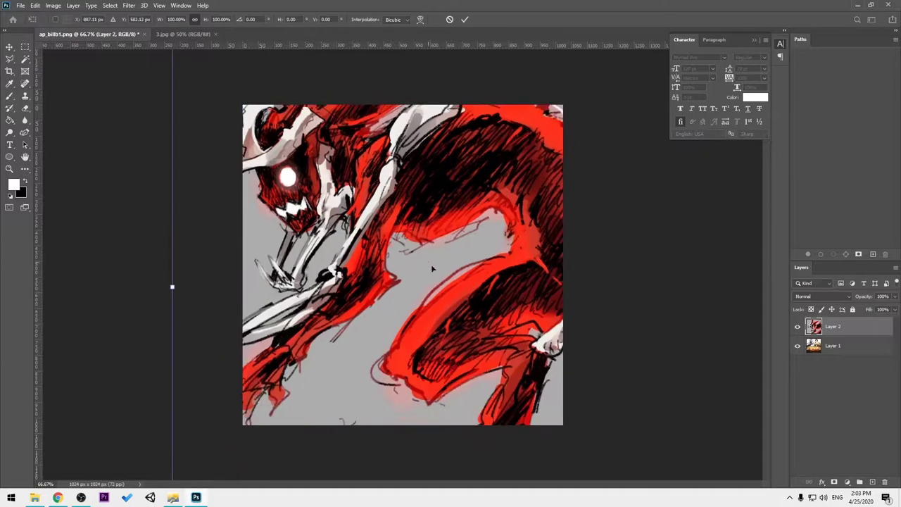
pyautogui.hotkey('ctrl', '0')
pyautogui.moveTo(670, 429); pyautogui.dragTo(469, 186)
pyautogui.moveTo(357, 190); pyautogui.dragTo(427, 236)
pyautogui.moveTo(338, 176); pyautogui.dragTo(329, 197)
pyautogui.moveTo(430, 262); pyautogui.dragTo(495, 264)
pyautogui.press('Return')
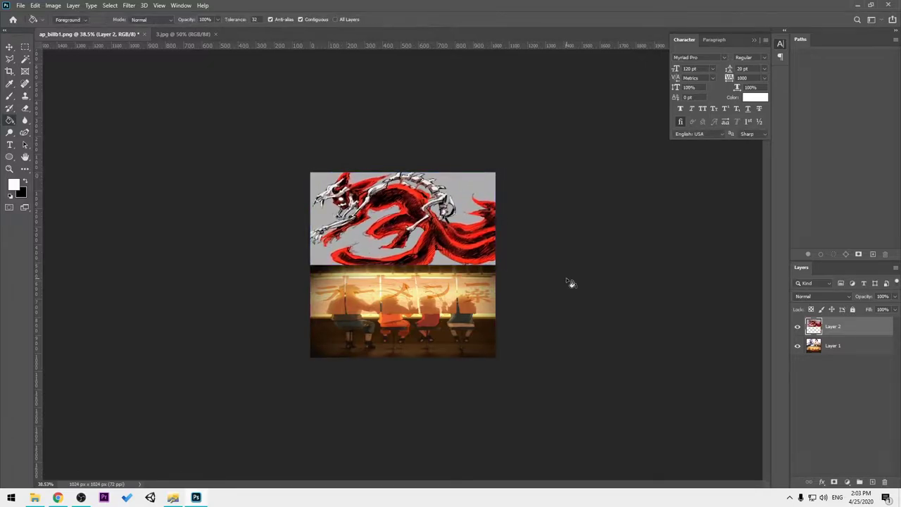
# Merge the artwork layer with the layer beneath it and close Photoshop without saving the changes
pyautogui.scroll(2, 569, 284)
pyautogui.rightClick(837, 333)
pyautogui.click(725, 374)
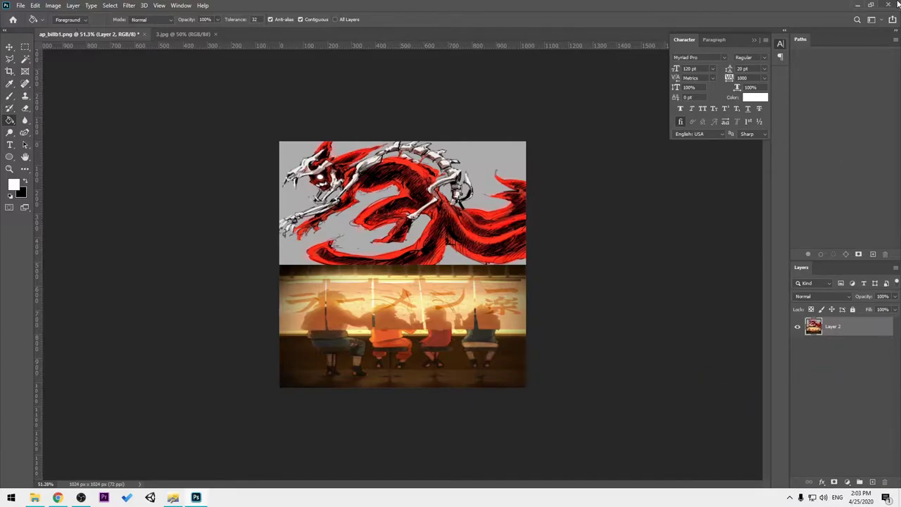
pyautogui.click(896, 4)
pyautogui.click(446, 186)
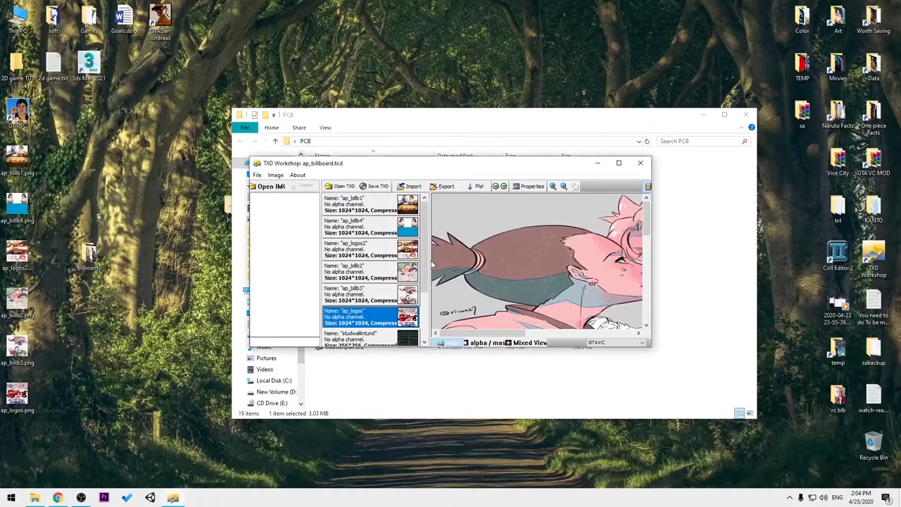
pyautogui.moveTo(47, 144); pyautogui.dragTo(4, 384)
pyautogui.click(162, 357)
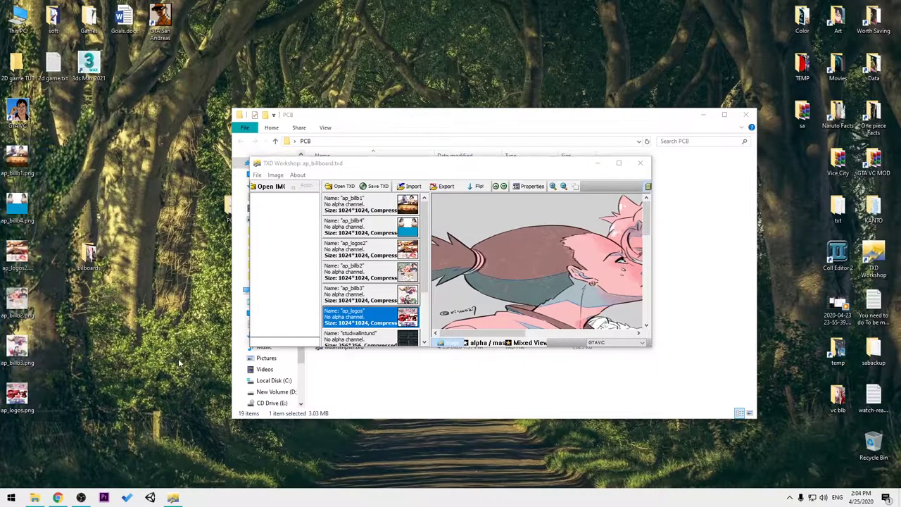
# Import ap_billb1.png from the Desktop into the ap_billb1 texture
pyautogui.click(419, 208)
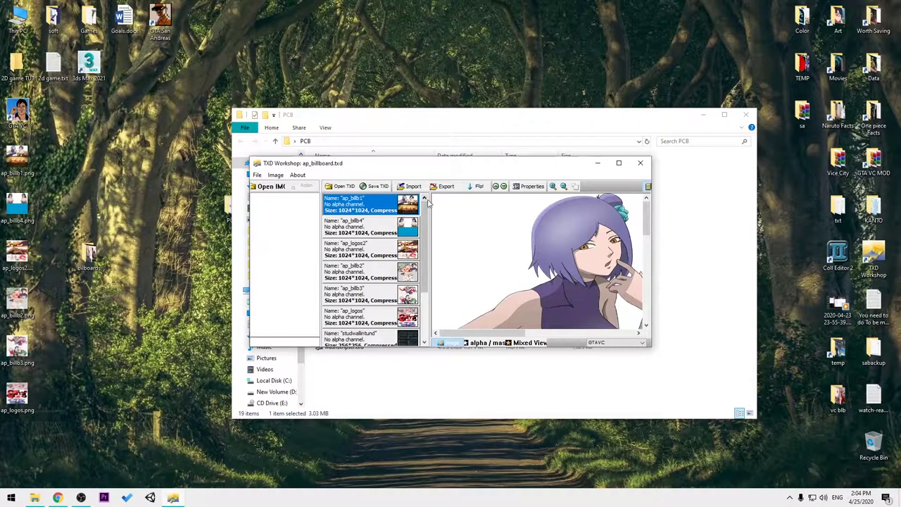
pyautogui.click(408, 187)
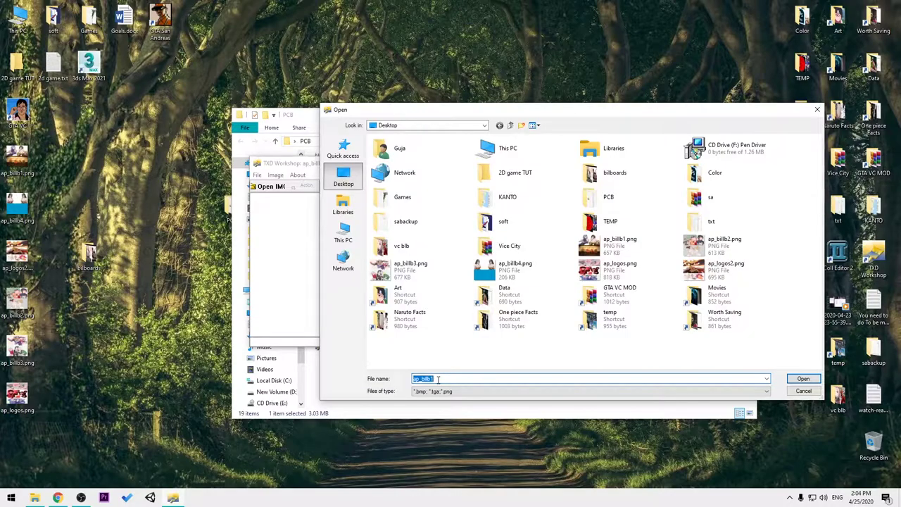
pyautogui.click(802, 378)
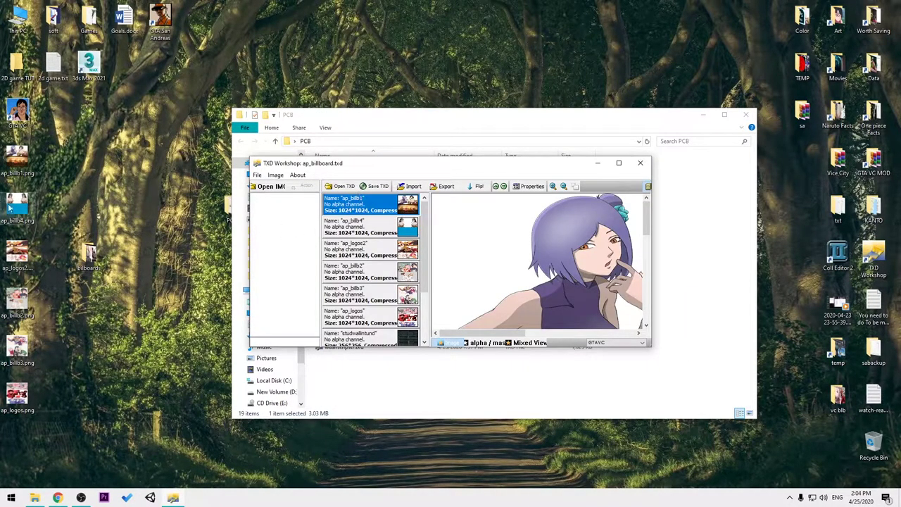
# Import ap_billb4.png and ap_logos2.png from the Desktop into the textures of the same names
pyautogui.click(408, 227)
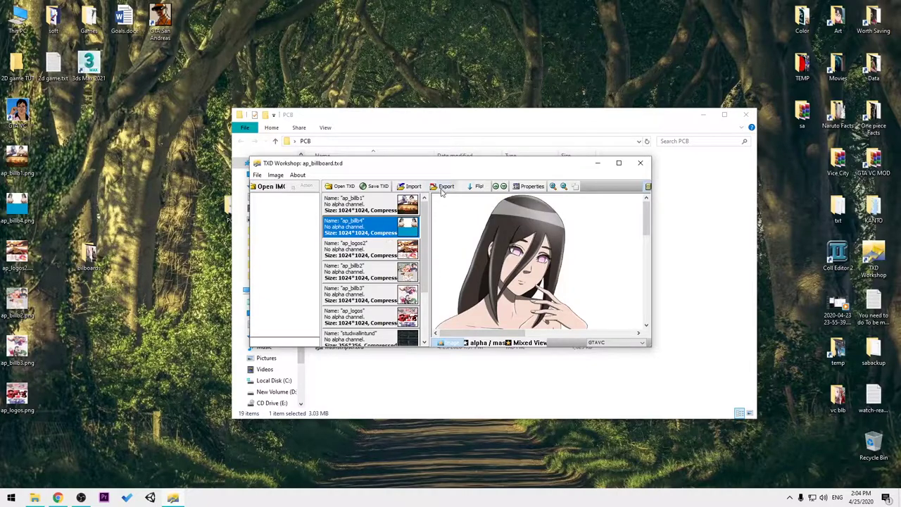
pyautogui.click(413, 187)
pyautogui.click(802, 378)
pyautogui.click(387, 252)
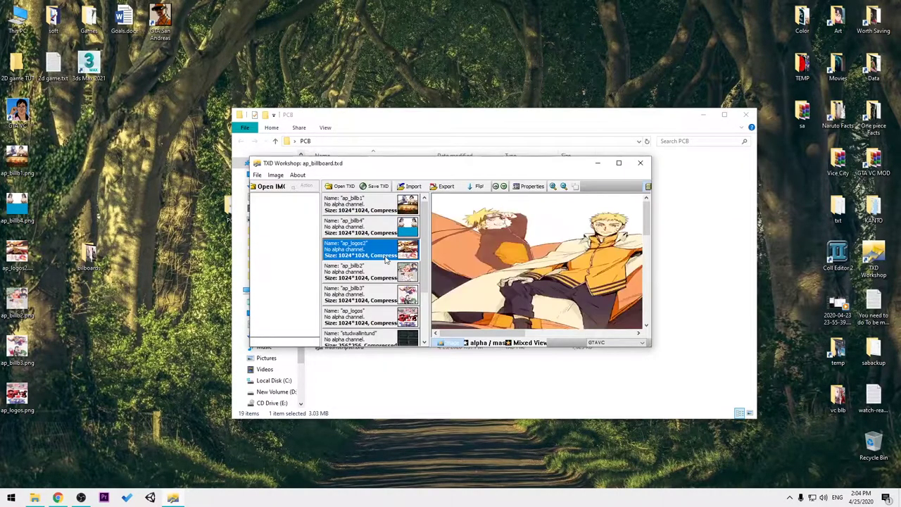
pyautogui.click(413, 187)
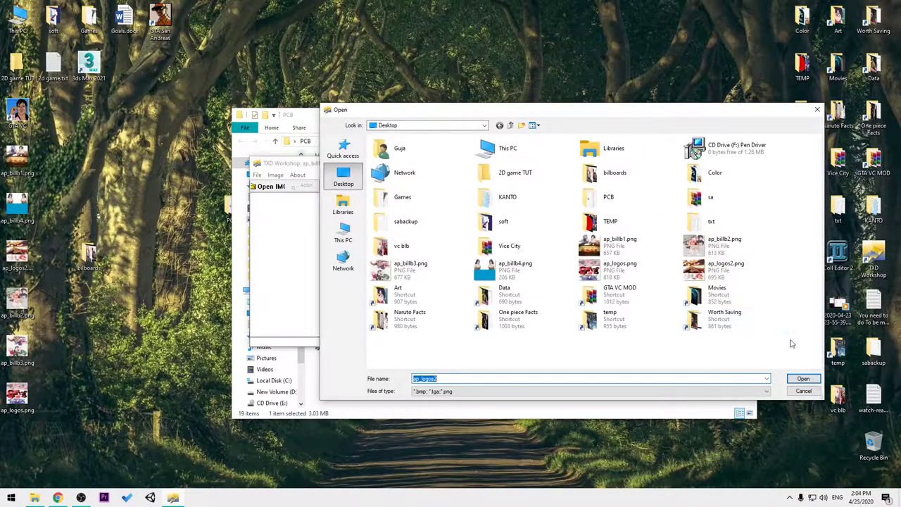
pyautogui.click(803, 377)
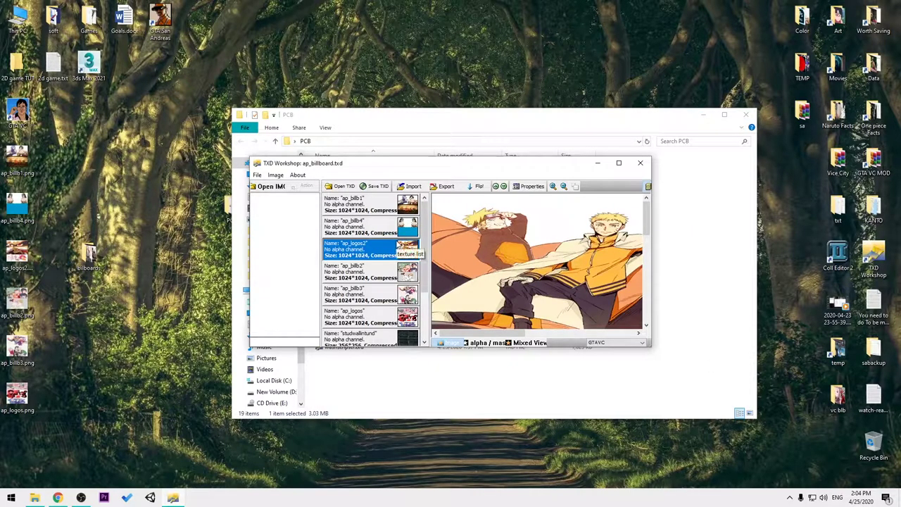
# Preview the ap_billb2 and ap_billb1 textures, save ap_billboard.txd and close TXD Workshop
pyautogui.click(397, 279)
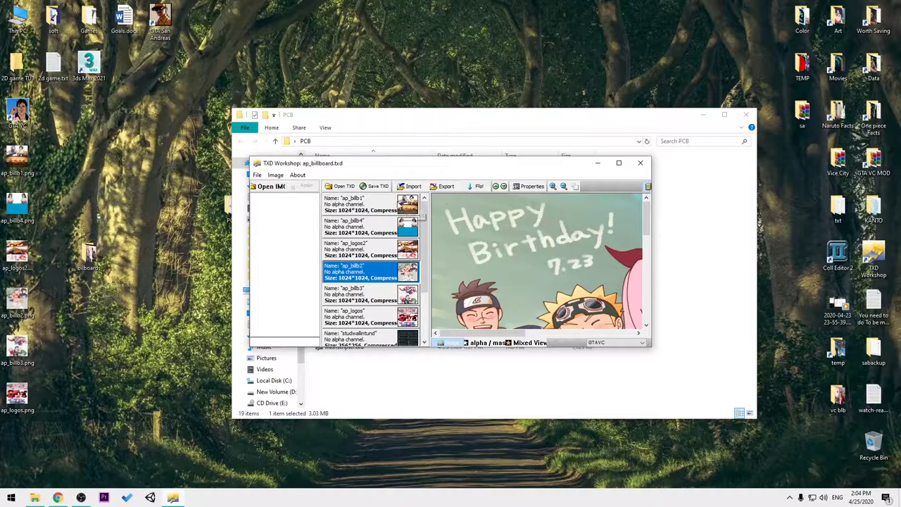
pyautogui.click(405, 205)
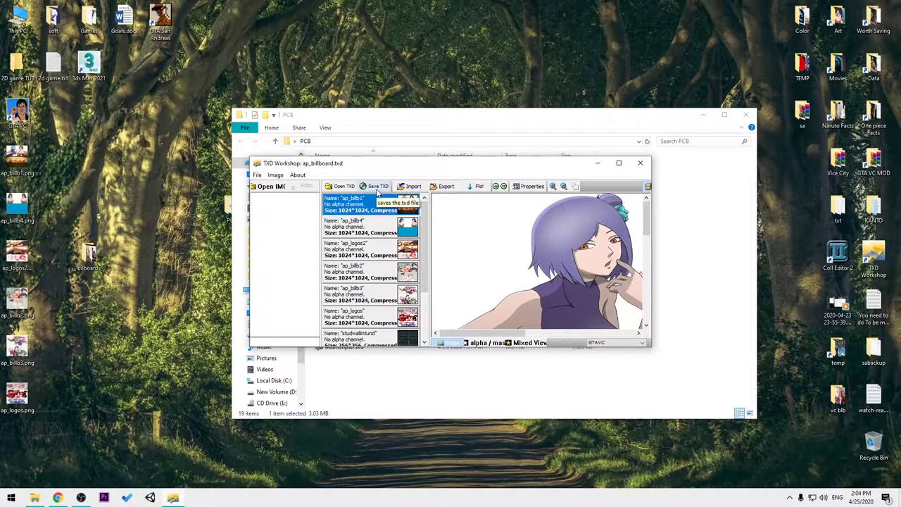
pyautogui.click(640, 163)
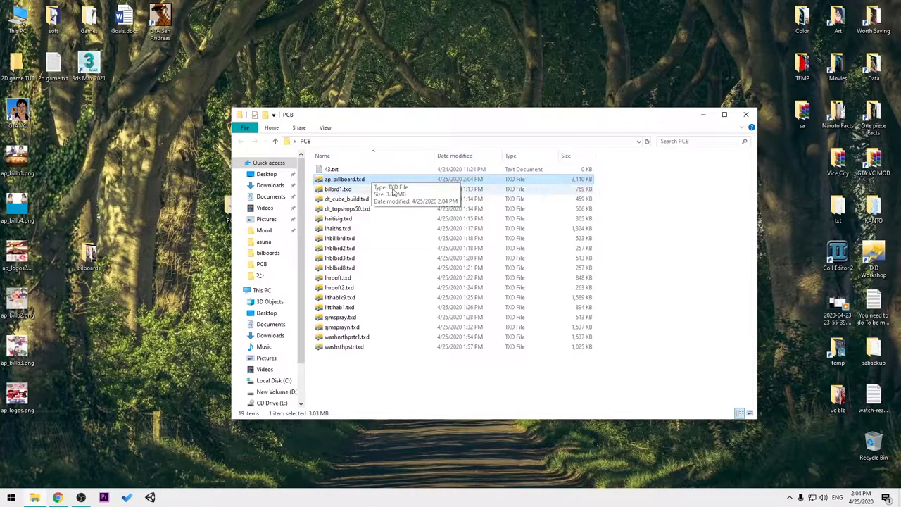
# Open bilbrd1.txd and lhrooft.txd one after the other to view their billboard textures, closing each again
pyautogui.doubleClick(350, 190)
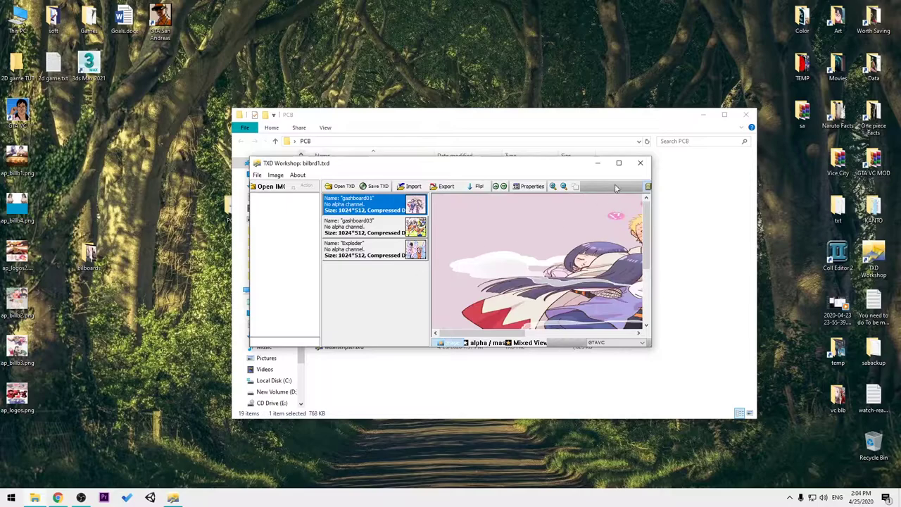
pyautogui.click(640, 163)
pyautogui.doubleClick(388, 281)
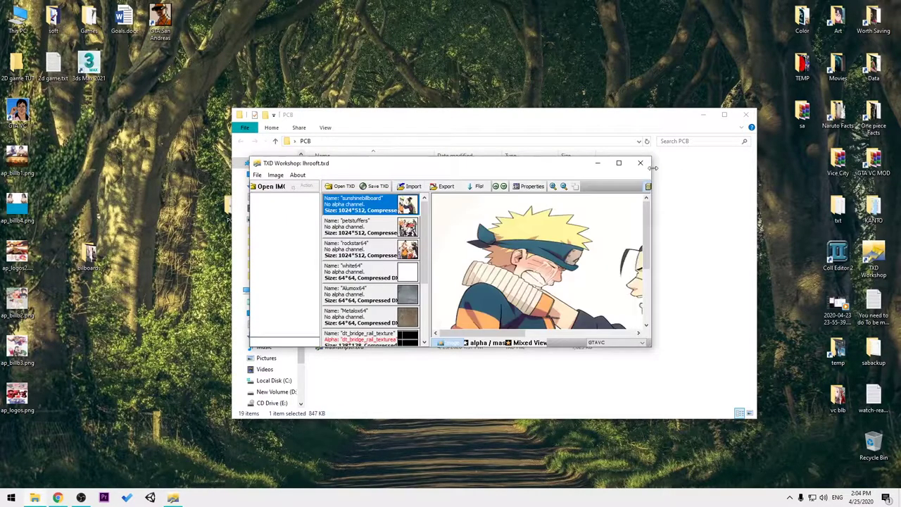
pyautogui.click(640, 162)
# Delete 43.txt from the PCB folder
pyautogui.moveTo(529, 378); pyautogui.dragTo(352, 183)
pyautogui.click(334, 171)
pyautogui.press('Delete')
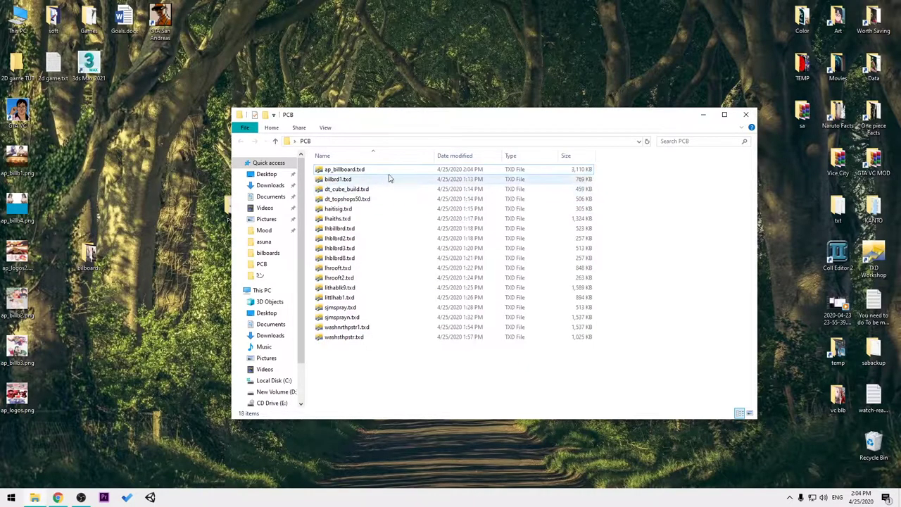
pyautogui.moveTo(410, 120); pyautogui.dragTo(442, 126)
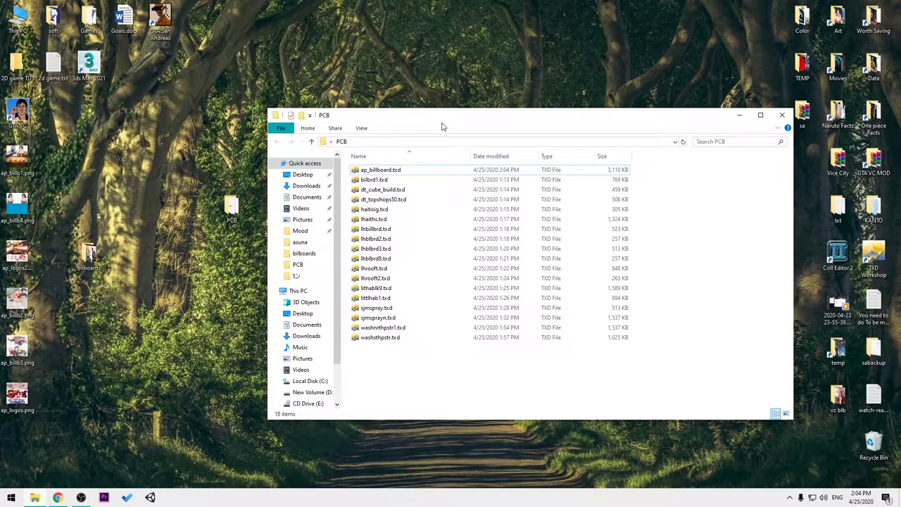
pyautogui.moveTo(490, 123); pyautogui.dragTo(477, 103)
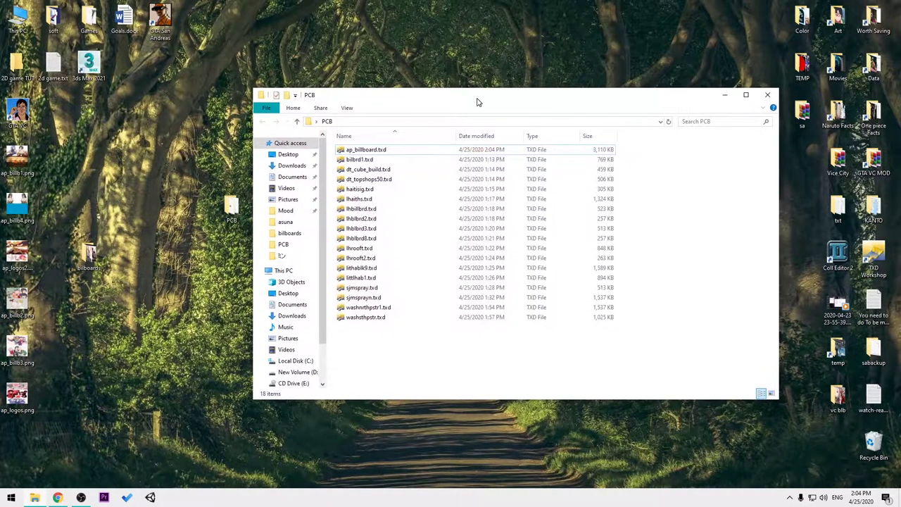
# Launch TXD Workshop and open the archive gta3.img from Program Files (x86)\Rockstar Games\GTA VC\models
pyautogui.doubleClick(873, 261)
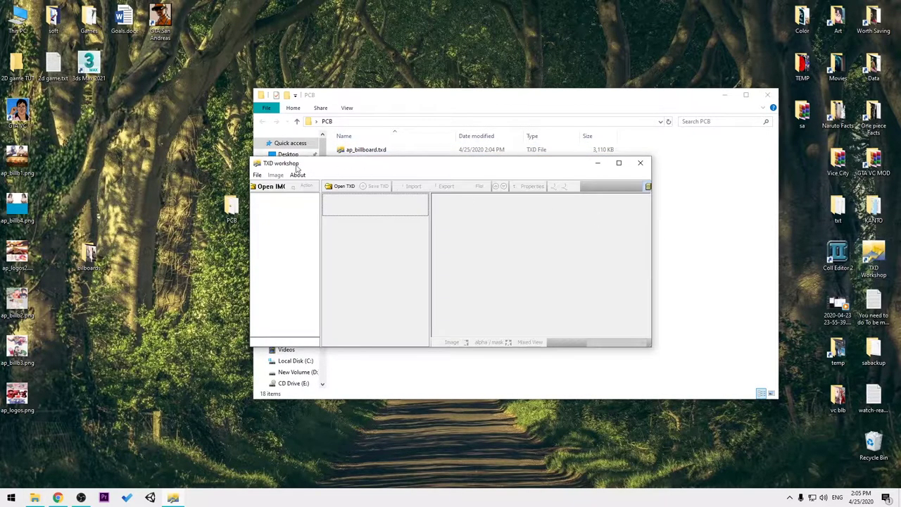
pyautogui.click(276, 189)
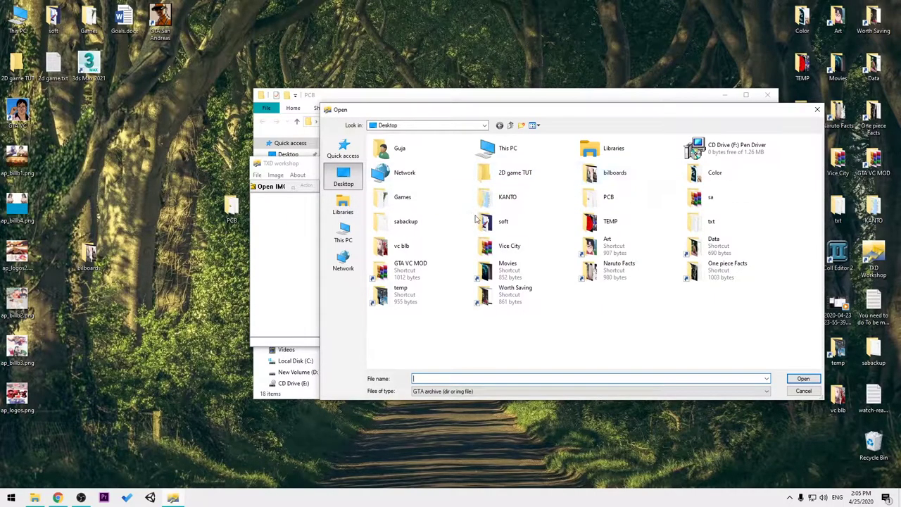
pyautogui.doubleClick(507, 158)
pyautogui.doubleClick(435, 221)
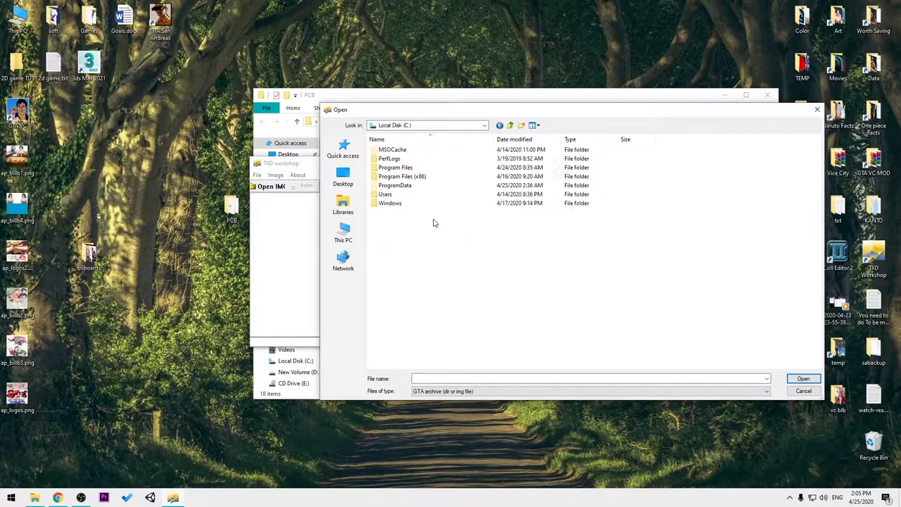
pyautogui.doubleClick(424, 177)
pyautogui.scroll(-5, 450, 207)
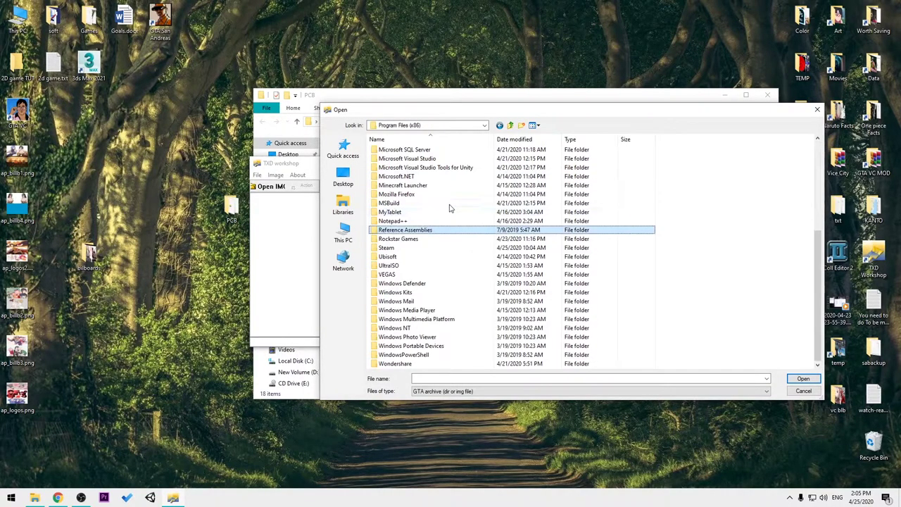
pyautogui.doubleClick(414, 241)
pyautogui.doubleClick(393, 159)
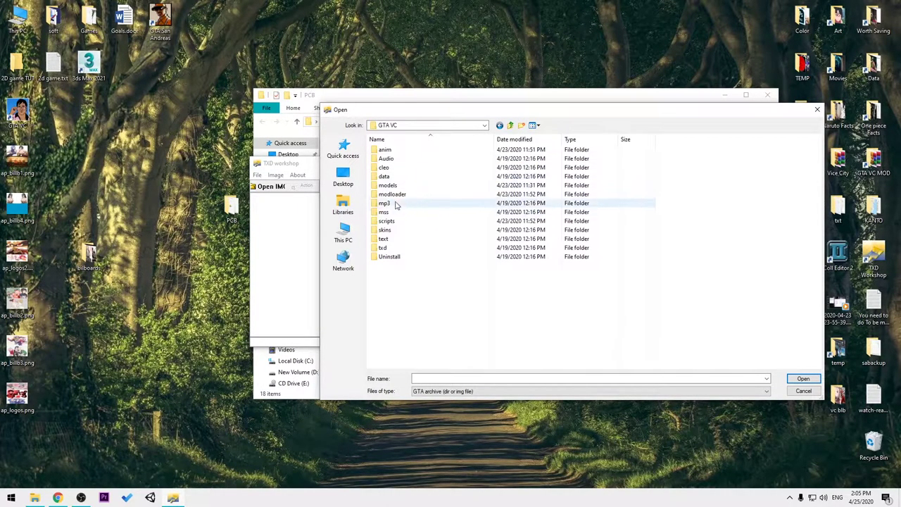
pyautogui.doubleClick(397, 186)
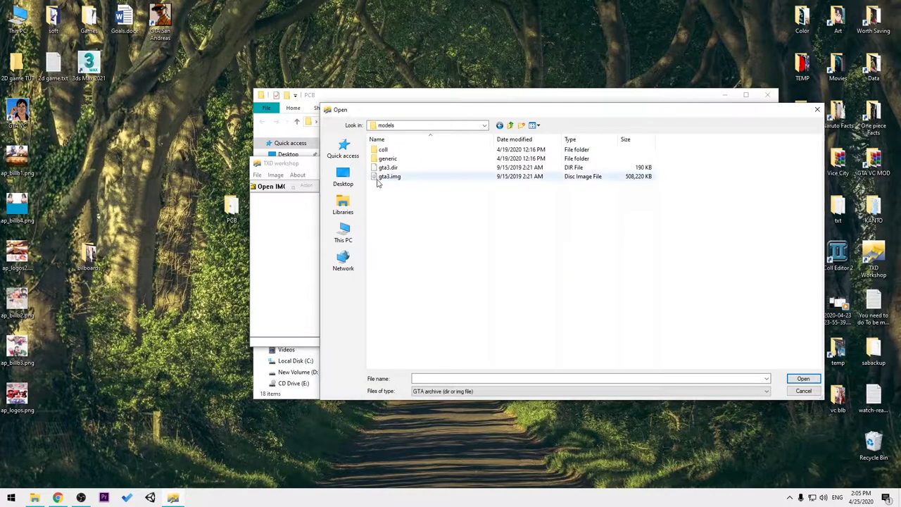
pyautogui.click(392, 180)
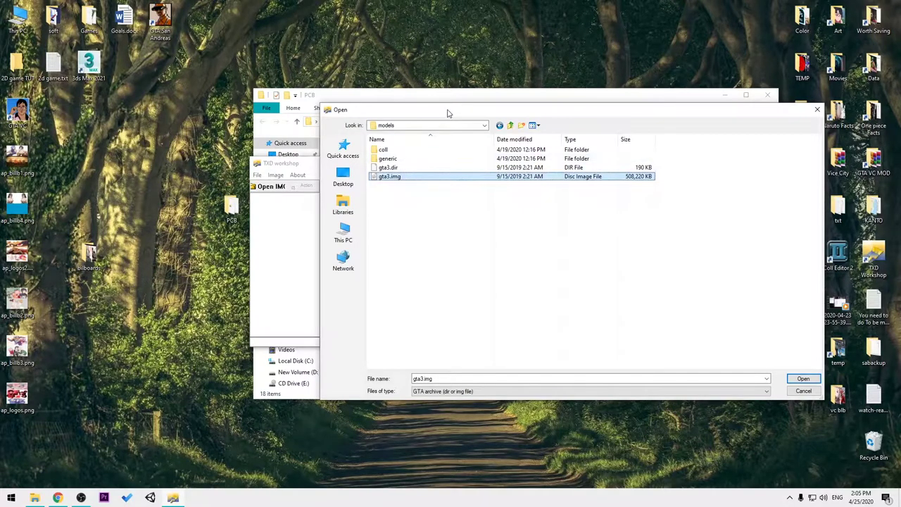
pyautogui.click(797, 381)
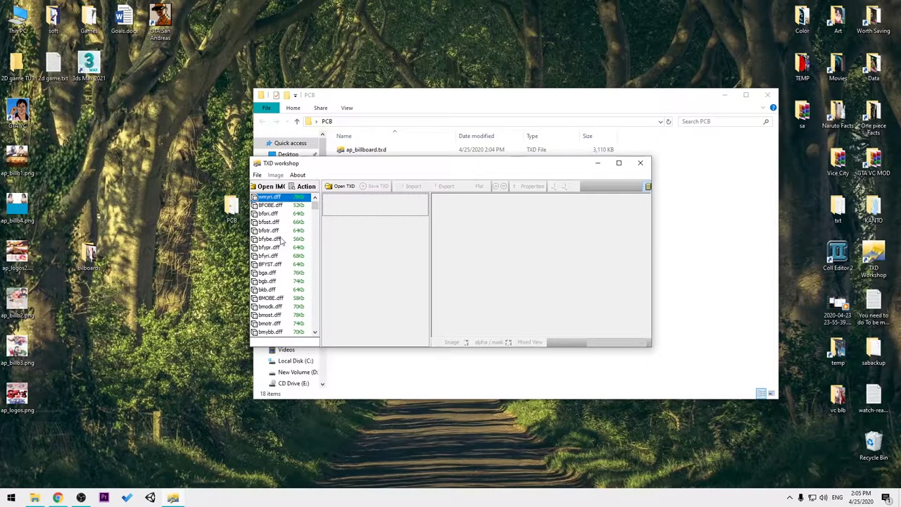
# Arrange the TXD Workshop window and a reduced PCB folder window side by side without overlap
pyautogui.moveTo(355, 164); pyautogui.dragTo(561, 183)
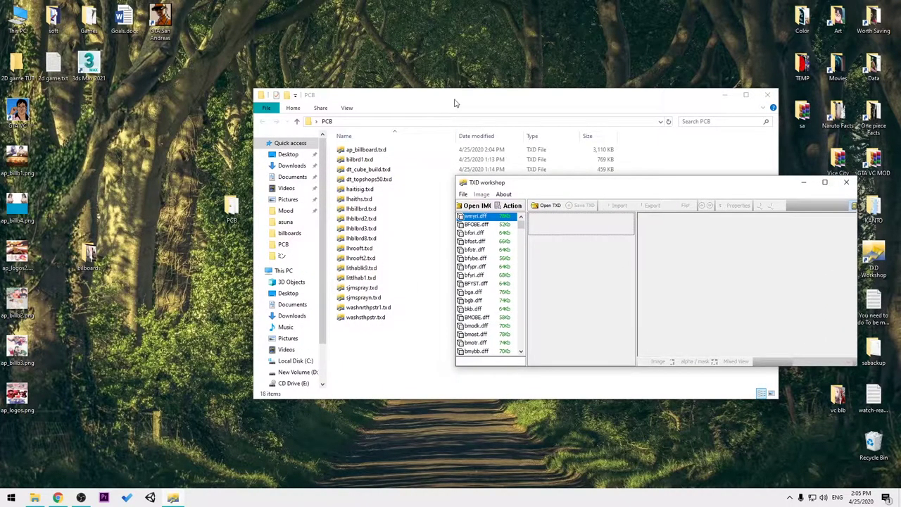
pyautogui.moveTo(454, 103); pyautogui.dragTo(261, 123)
pyautogui.moveTo(619, 190); pyautogui.dragTo(635, 167)
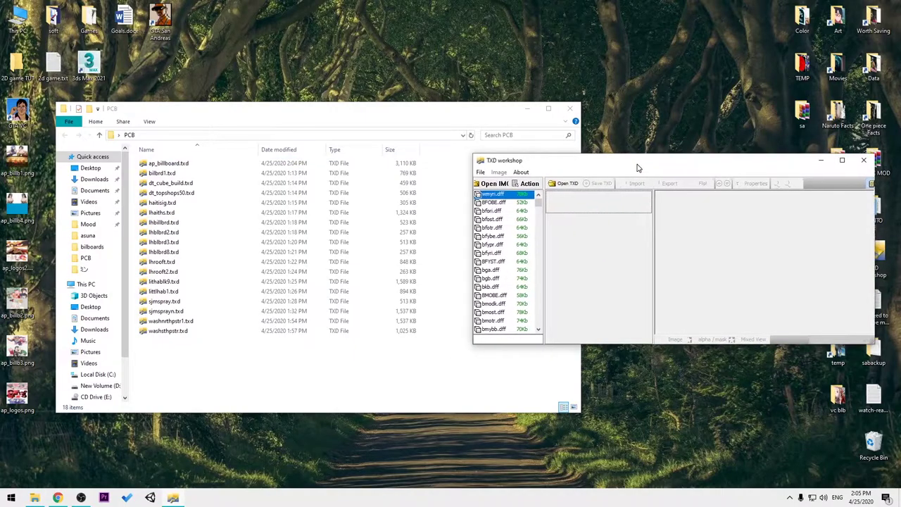
pyautogui.click(213, 115)
pyautogui.moveTo(213, 114); pyautogui.dragTo(207, 115)
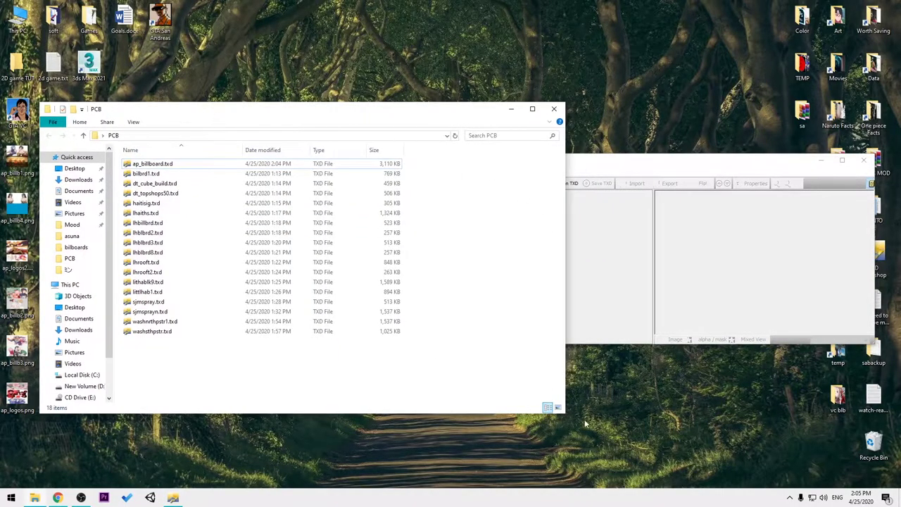
pyautogui.moveTo(567, 413); pyautogui.dragTo(459, 366)
# Copy the file name of ap_billboard.txd and use it to find and open that entry in the archive
pyautogui.click(155, 164)
pyautogui.press('F2')
pyautogui.hotkey('ctrl', 'c')
pyautogui.click(544, 180)
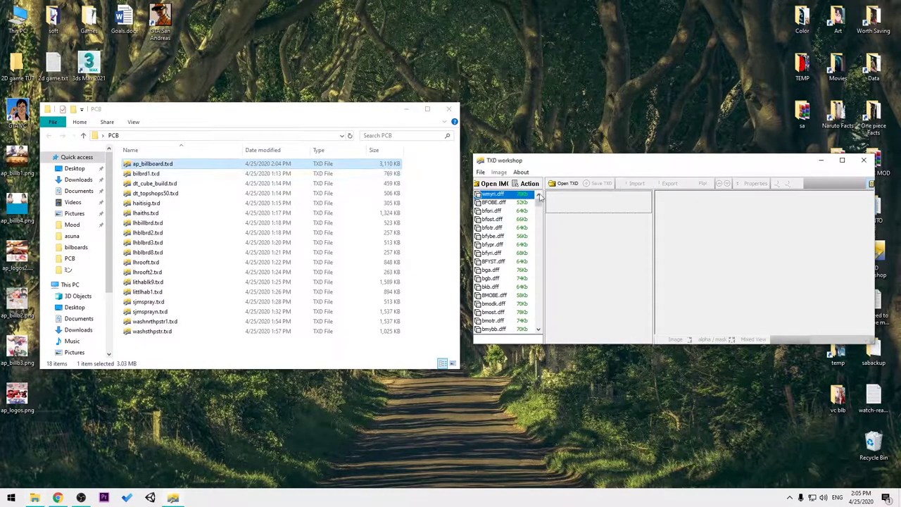
pyautogui.click(491, 339)
pyautogui.hotkey('ctrl', 'v')
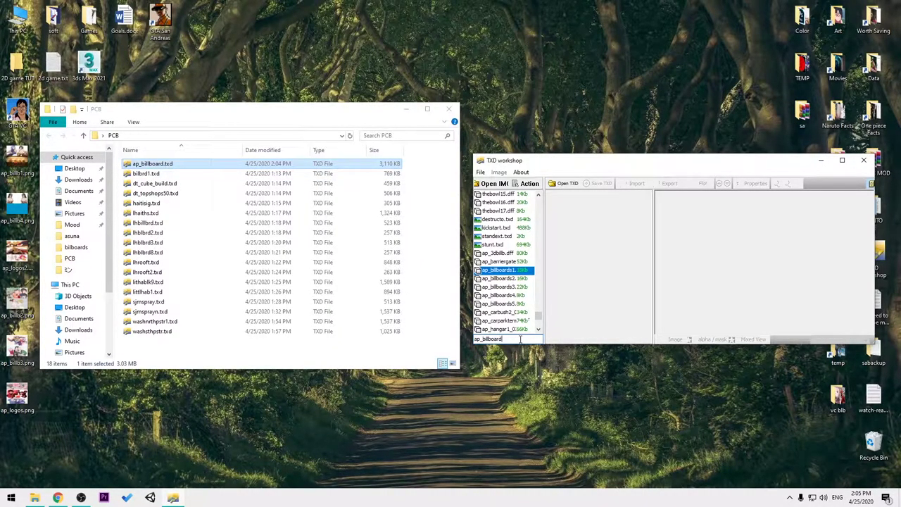
pyautogui.write('.t')
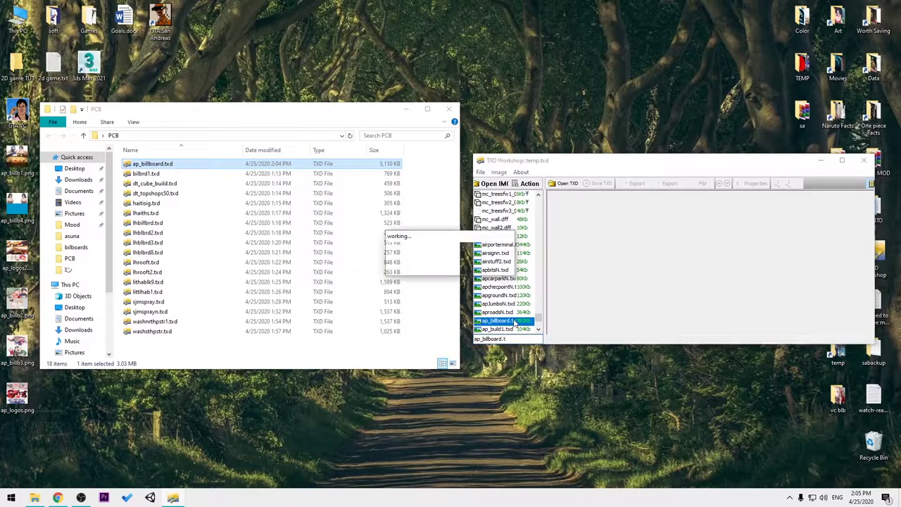
pyautogui.click(514, 322)
pyautogui.click(507, 281)
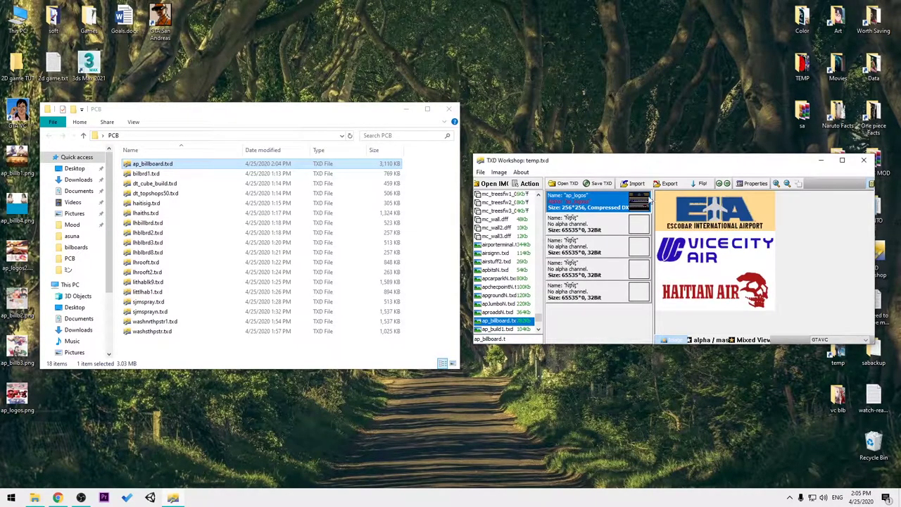
# Replace the archive's ap_billboard.txd with the edited file from the Desktop's PCB folder and open the entry to check its textures
pyautogui.rightClick(507, 321)
pyautogui.click(529, 326)
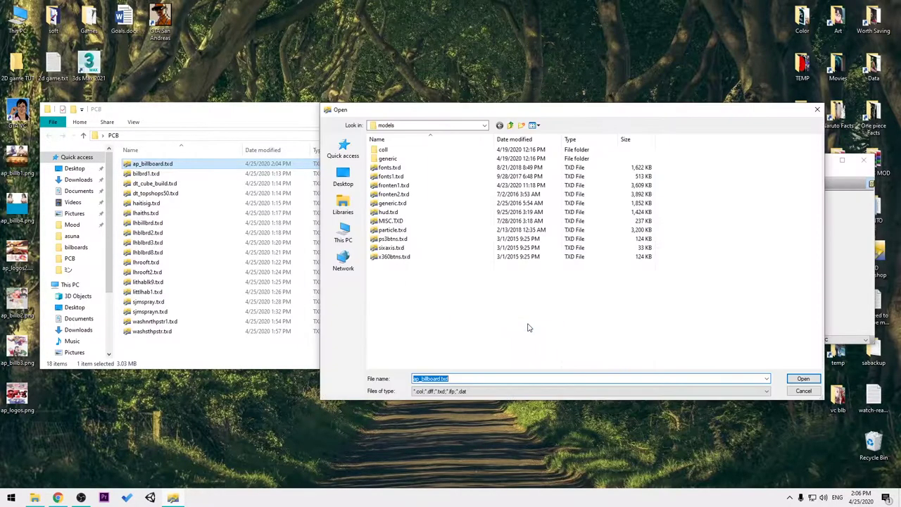
pyautogui.click(343, 177)
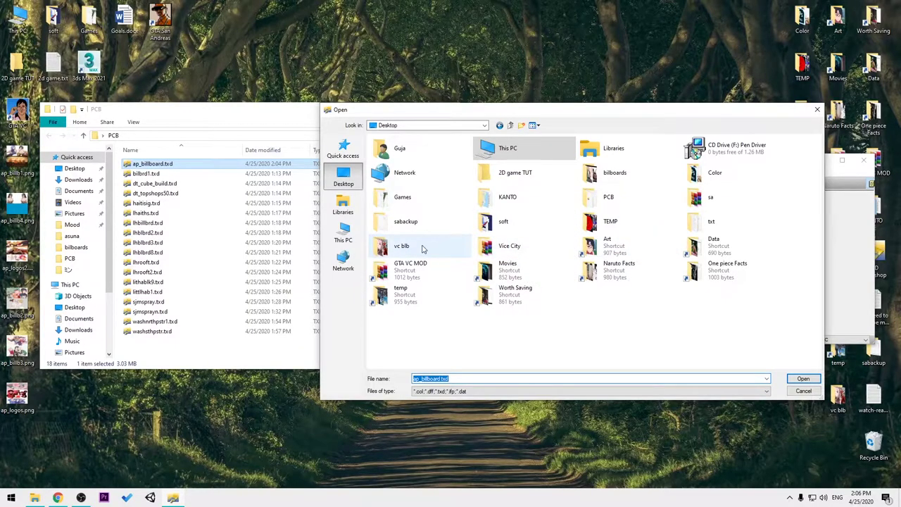
pyautogui.click(540, 252)
pyautogui.press('p')
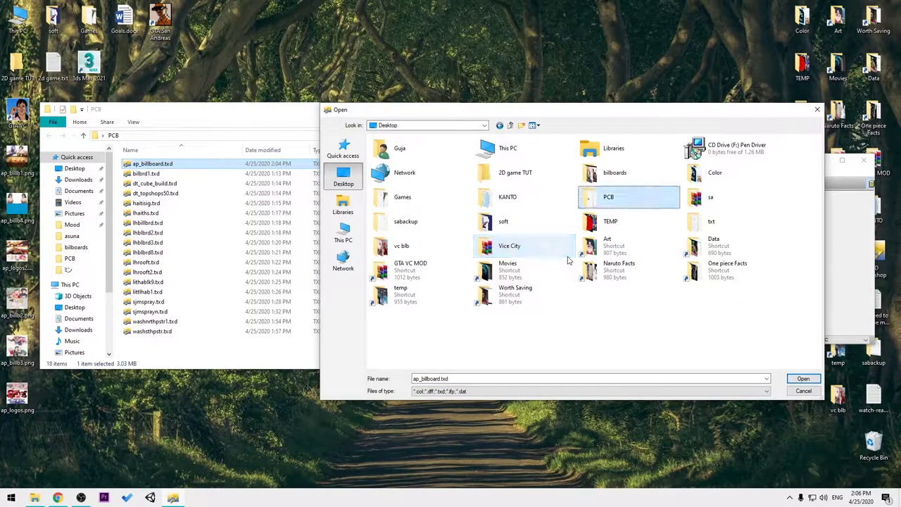
pyautogui.doubleClick(617, 197)
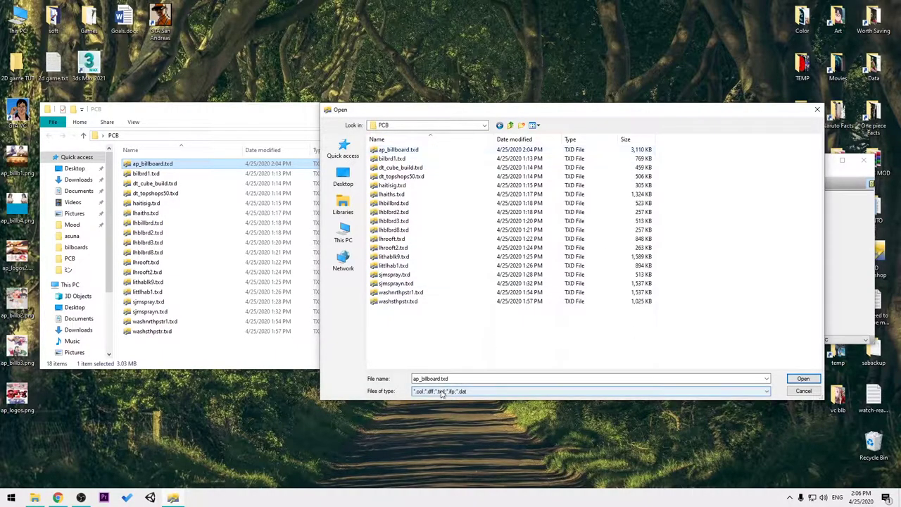
pyautogui.click(802, 379)
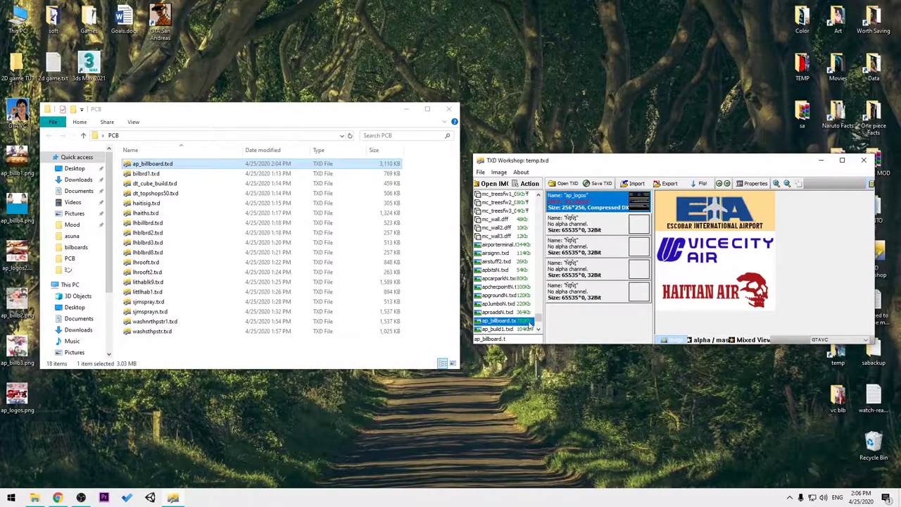
pyautogui.click(521, 323)
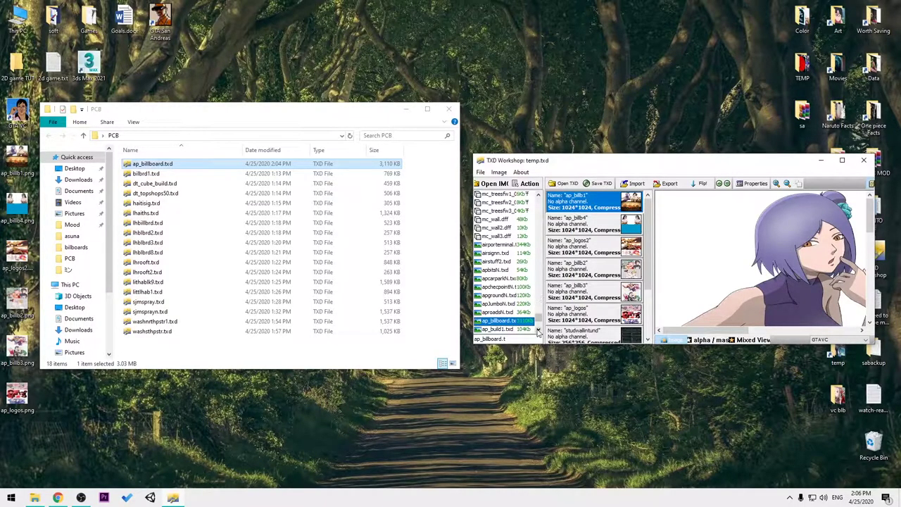
pyautogui.scroll(-1, 524, 278)
pyautogui.scroll(-1, 524, 278)
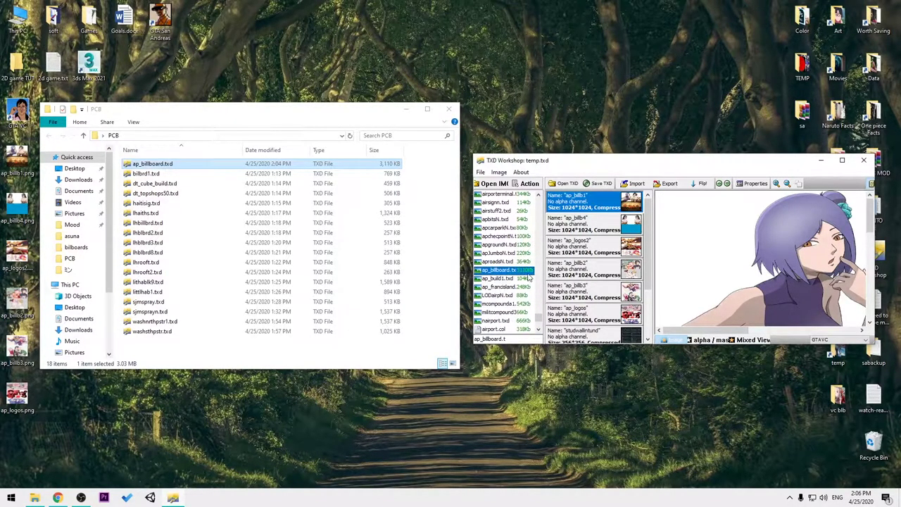
# Find bilbrd1.txd in the archive and replace it with the edited file from the PCB folder
pyautogui.click(161, 175)
pyautogui.click(505, 340)
pyautogui.write('bilbrd1')
pyautogui.click(526, 183)
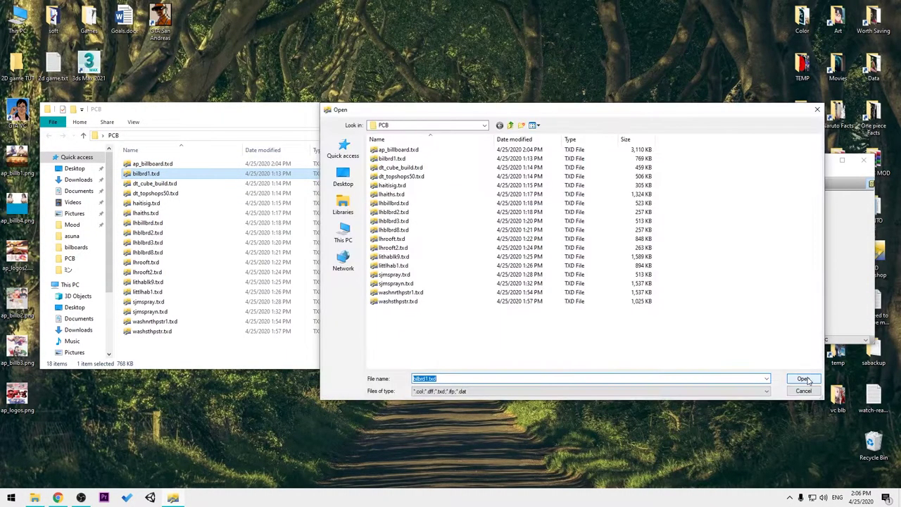
pyautogui.doubleClick(412, 159)
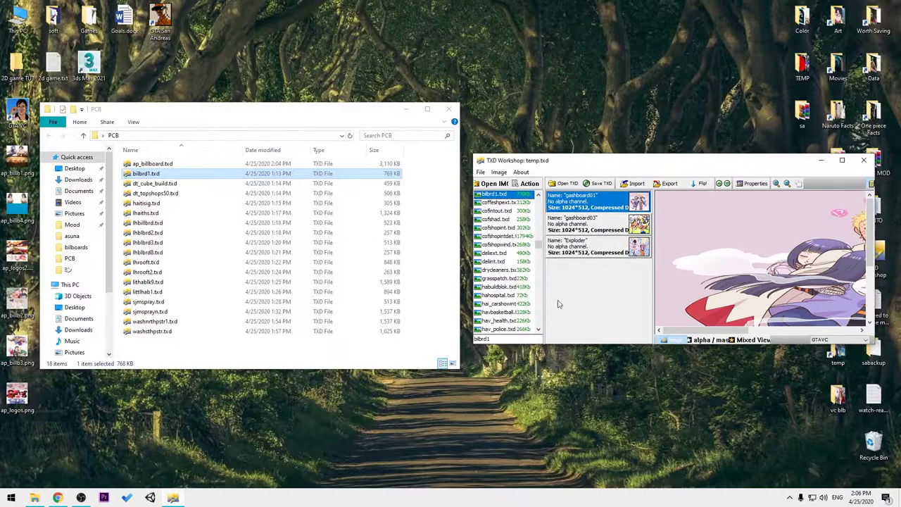
# Find dt_cube_build.txd in the archive and replace it with its edited version from the PCB folder
pyautogui.click(166, 183)
pyautogui.press('F2')
pyautogui.doubleClick(506, 339)
pyautogui.write('dt_cube_build')
pyautogui.click(525, 195)
# Find dt_topshops50.txd in the archive and replace it with the edited PCB file of the same name
pyautogui.click(163, 193)
pyautogui.press('F2')
pyautogui.doubleClick(505, 339)
pyautogui.write('dt_topshops50')
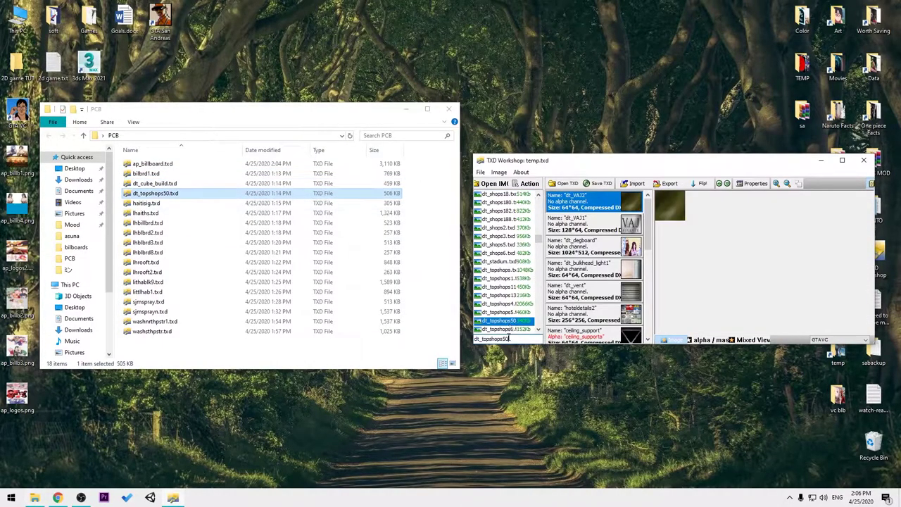
pyautogui.click(503, 321)
# Locate haitisig.txd in the archive and replace it with the edited file from the PCB folder
pyautogui.click(146, 204)
pyautogui.press('F2')
pyautogui.doubleClick(505, 339)
pyautogui.write('haitisig')
pyautogui.click(527, 184)
pyautogui.click(802, 378)
# Look up lhaiths.txd in the archive by its copied file name and replace it with the edited PCB file
pyautogui.click(151, 213)
pyautogui.write('lhaiths')
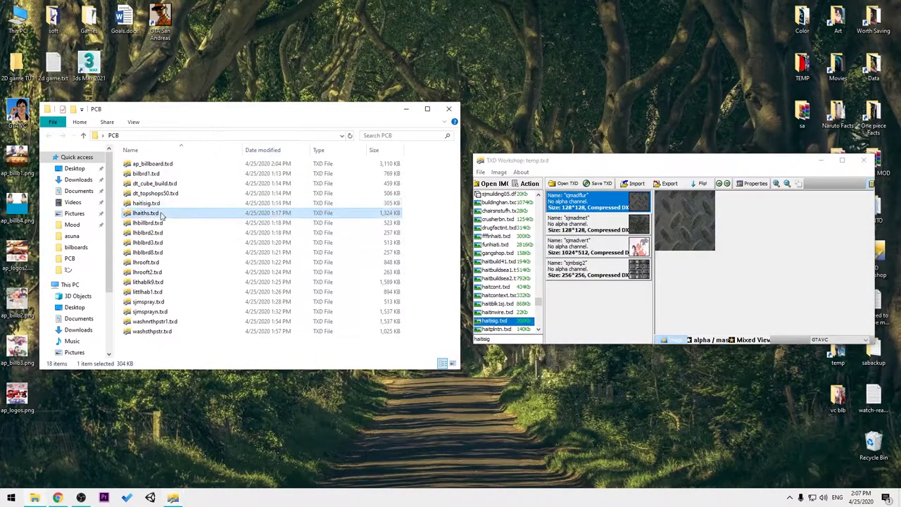
pyautogui.write('d')
pyautogui.rightClick(511, 321)
pyautogui.click(531, 325)
pyautogui.press('Return')
pyautogui.doubleClick(510, 339)
pyautogui.hotkey('alt', 'Tab')
pyautogui.press('F2')
pyautogui.hotkey('ctrl', 'a')
pyautogui.doubleClick(510, 339)
pyautogui.hotkey('ctrl', 'v')
pyautogui.click(515, 280)
# Find lhbillbrd.txd in the archive and replace it with the edited file from the PCB folder
pyautogui.click(149, 223)
pyautogui.press('F2')
pyautogui.hotkey('ctrl', 'a')
pyautogui.doubleClick(510, 339)
pyautogui.write('lhbillbrd.txd')
pyautogui.click(531, 225)
# Find lhblbrd2.txd in the archive by its copied name and replace it with the edited PCB file
pyautogui.hotkey('alt', 'Tab')
pyautogui.press('Down')
pyautogui.press('F2')
pyautogui.hotkey('ctrl', 'c')
pyautogui.hotkey('alt', 'Tab')
pyautogui.hotkey('ctrl', 'v')
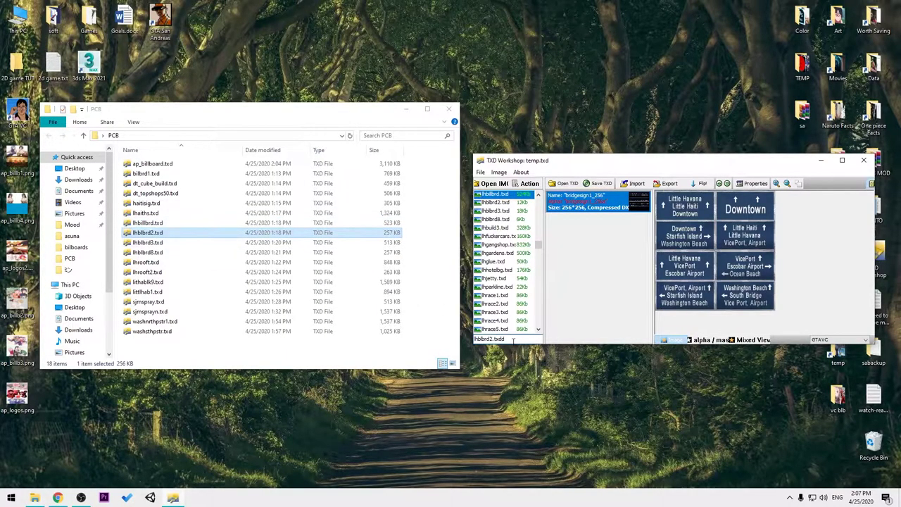
pyautogui.press('Return')
pyautogui.click(532, 226)
pyautogui.rightClick(508, 204)
pyautogui.click(524, 220)
pyautogui.hotkey('ctrl', 'v')
pyautogui.press('Return')
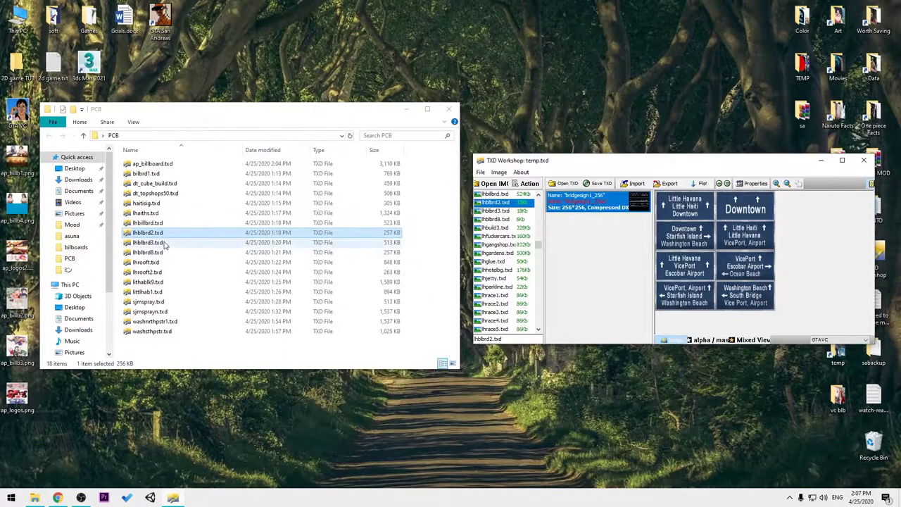
# Try to find lhblbrd3.txd in the archive and replace it with the edited file from the PCB folder
pyautogui.click(169, 243)
pyautogui.press('F2')
pyautogui.hotkey('ctrl', 'c')
pyautogui.doubleClick(504, 340)
pyautogui.hotkey('ctrl', 'v')
pyautogui.write('.t')
pyautogui.rightClick(514, 321)
pyautogui.click(531, 328)
pyautogui.click(532, 227)
pyautogui.click(508, 311)
pyautogui.rightClick(508, 312)
pyautogui.click(525, 318)
pyautogui.click(801, 390)
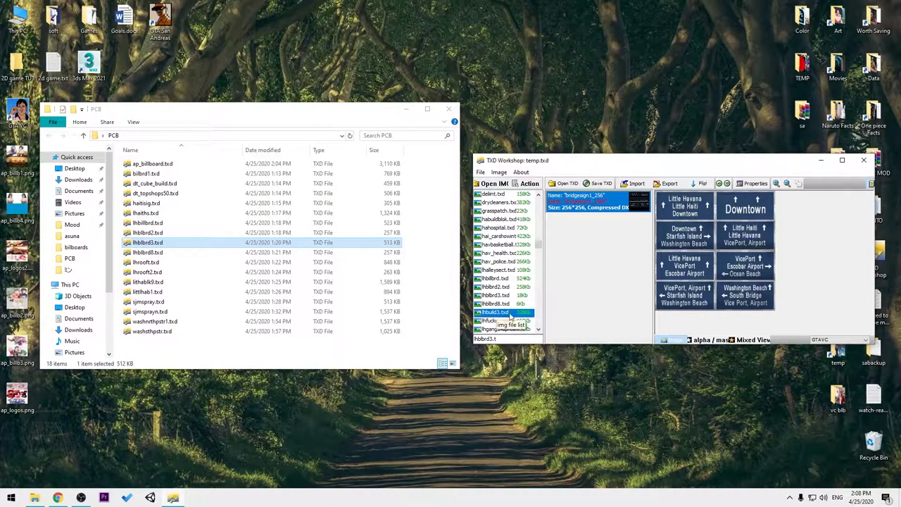
pyautogui.click(508, 296)
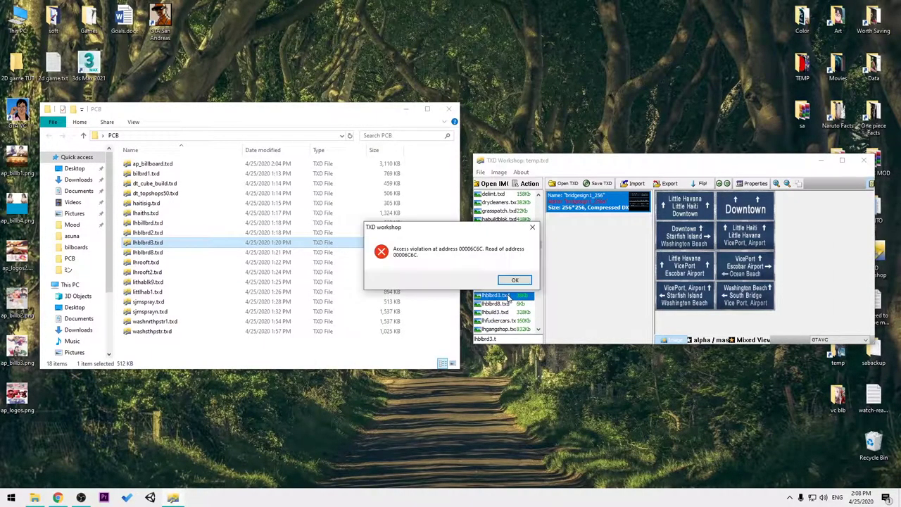
pyautogui.click(512, 279)
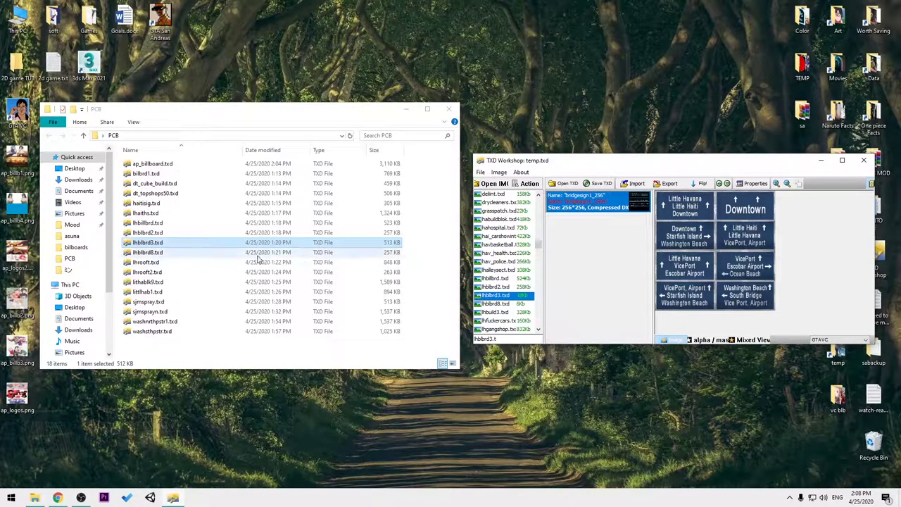
# Copy the file name of lhblbrd3.txd, close TXD Workshop and relaunch it as administrator
pyautogui.click(149, 244)
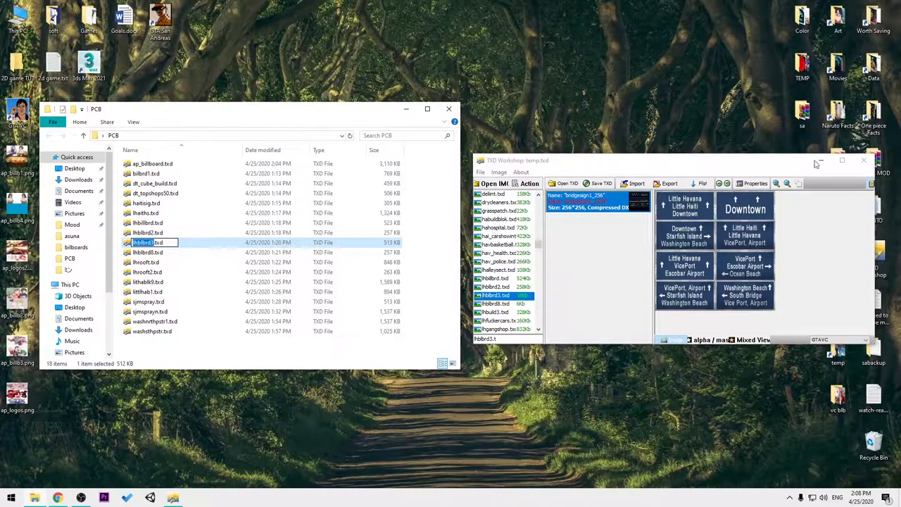
pyautogui.click(863, 160)
pyautogui.doubleClick(873, 257)
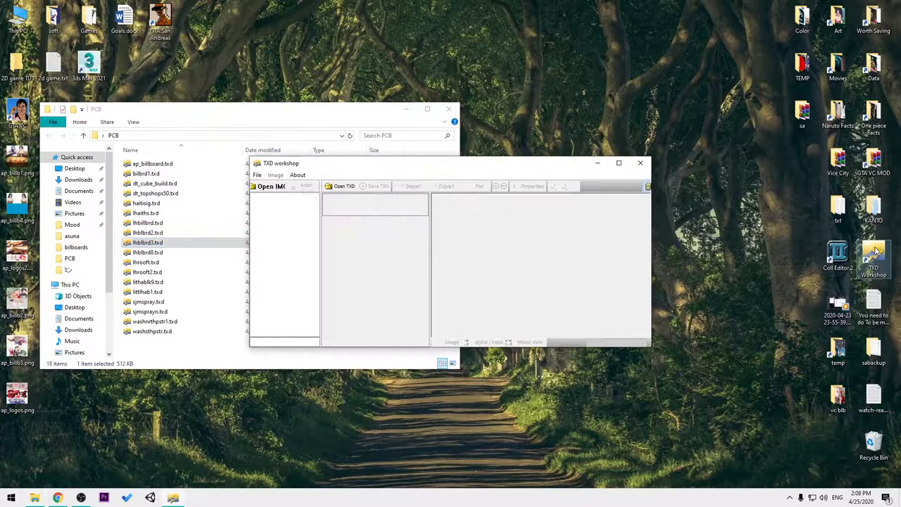
pyautogui.click(640, 163)
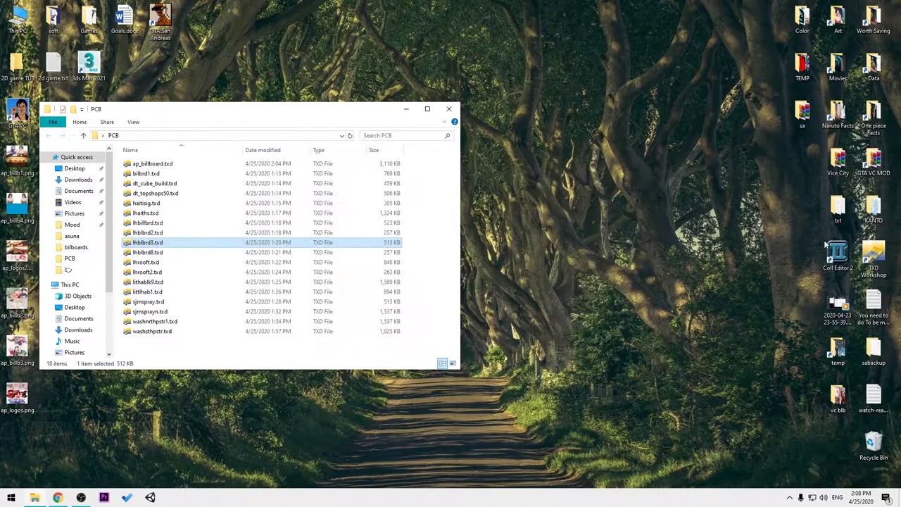
pyautogui.rightClick(876, 258)
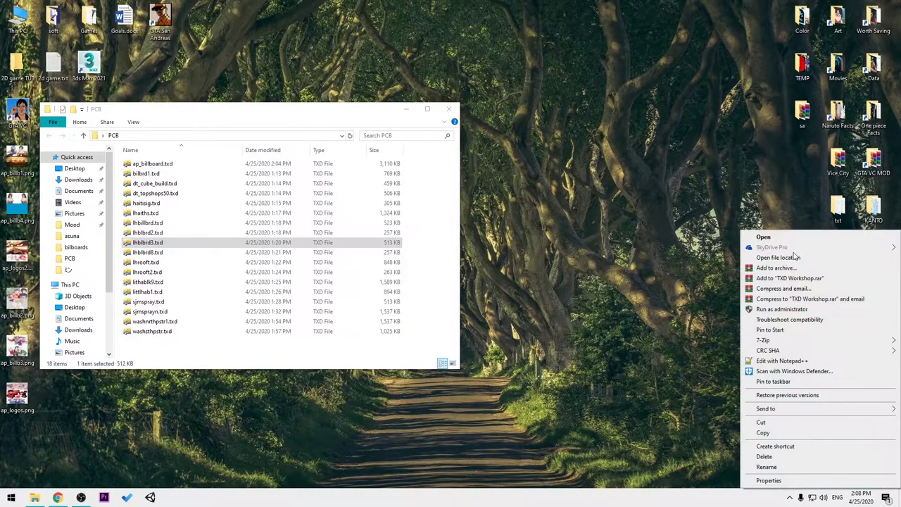
pyautogui.click(786, 311)
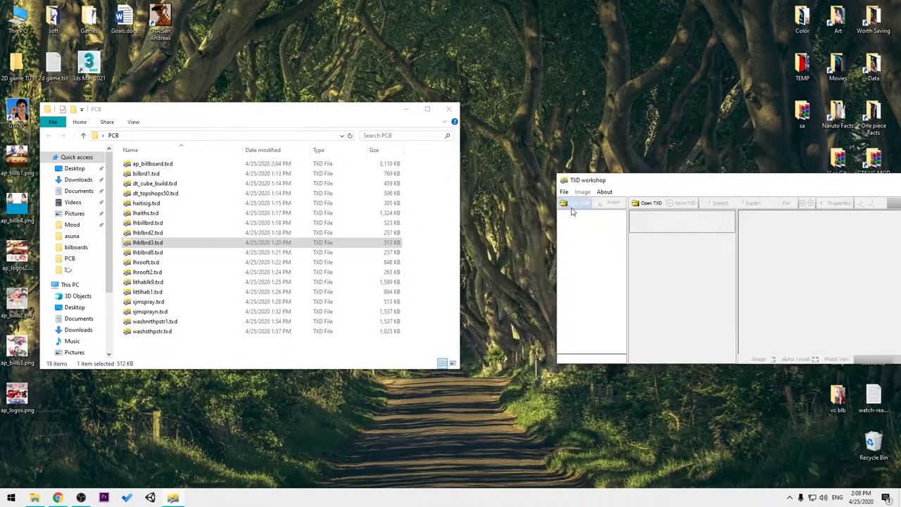
# Open the archive gta3.img from Program Files (x86)\Rockstar Games\GTA VC\models
pyautogui.click(575, 204)
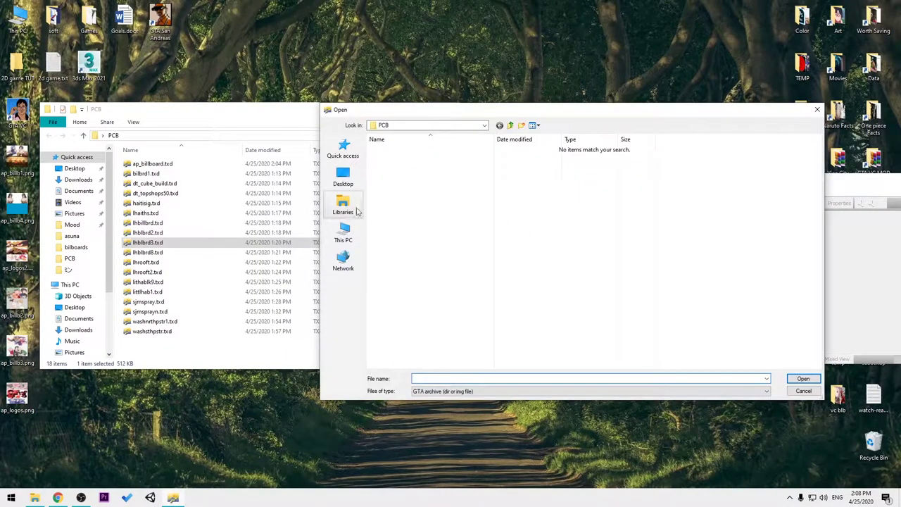
pyautogui.click(343, 177)
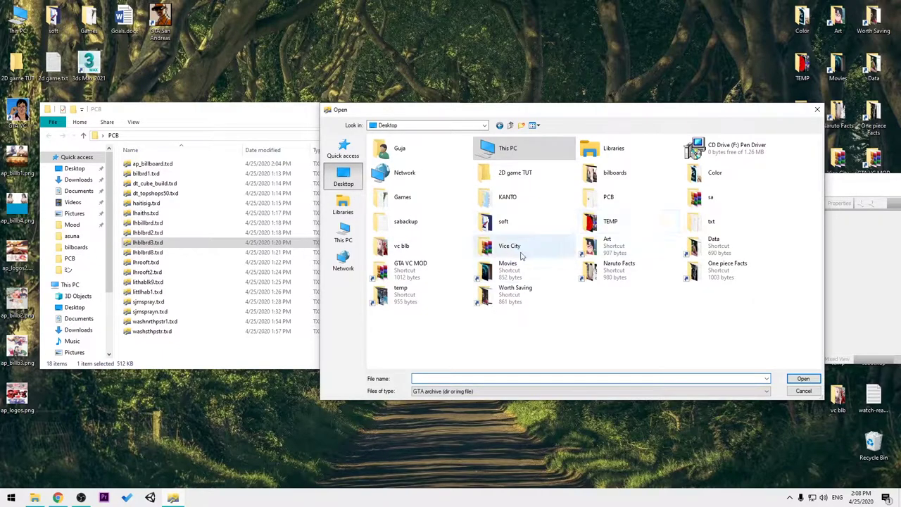
pyautogui.click(343, 234)
pyautogui.doubleClick(419, 219)
pyautogui.doubleClick(400, 176)
pyautogui.scroll(-8, 464, 239)
pyautogui.doubleClick(422, 232)
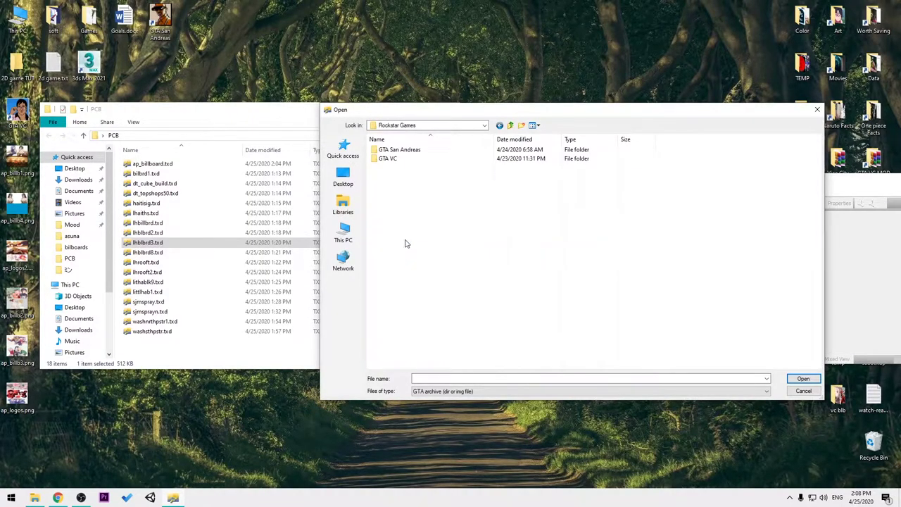
pyautogui.doubleClick(400, 160)
pyautogui.doubleClick(401, 191)
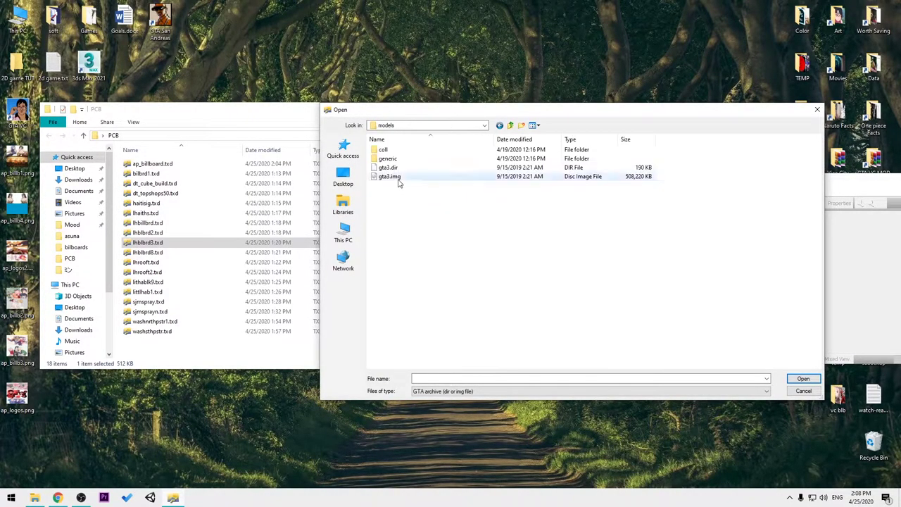
pyautogui.doubleClick(394, 176)
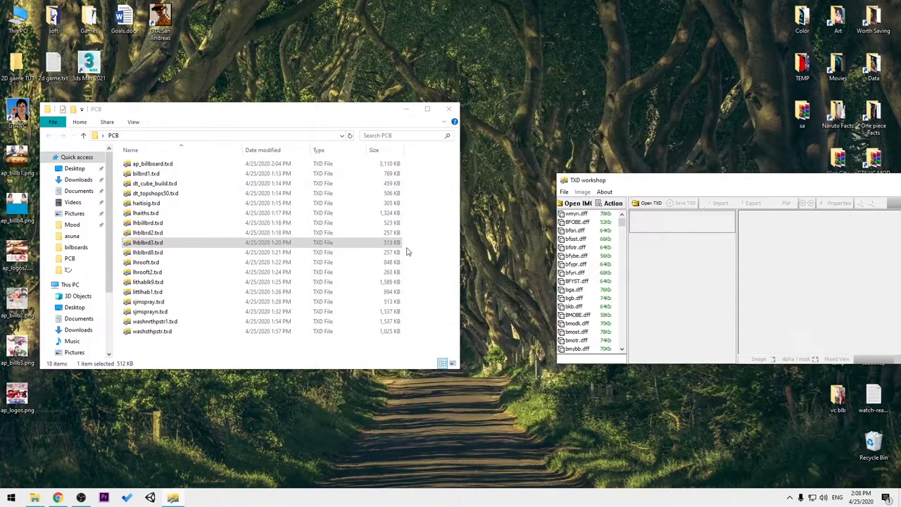
# Find lhblbrd3.txd in the reopened archive and replace it with the edited file from the Desktop's PCB folder
pyautogui.press('Return')
pyautogui.write('.t')
pyautogui.click(585, 341)
pyautogui.rightClick(582, 342)
pyautogui.click(607, 347)
pyautogui.click(343, 177)
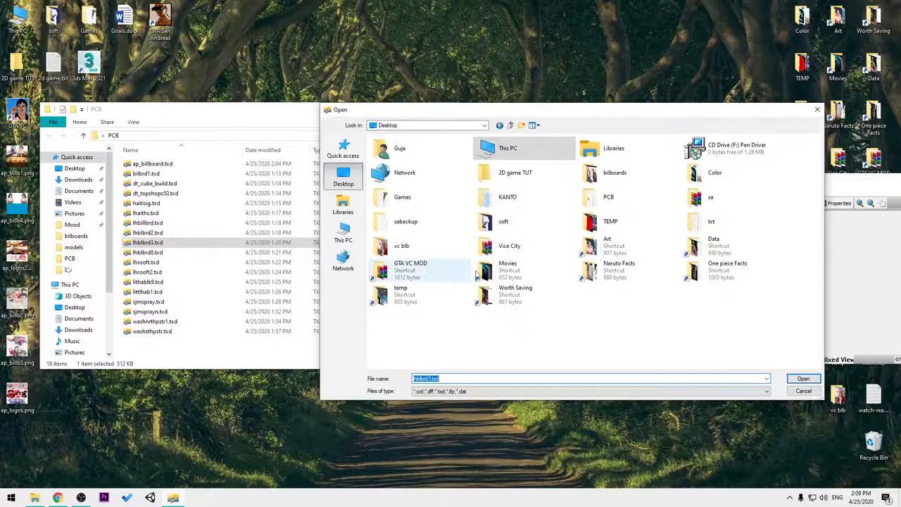
pyautogui.click(628, 201)
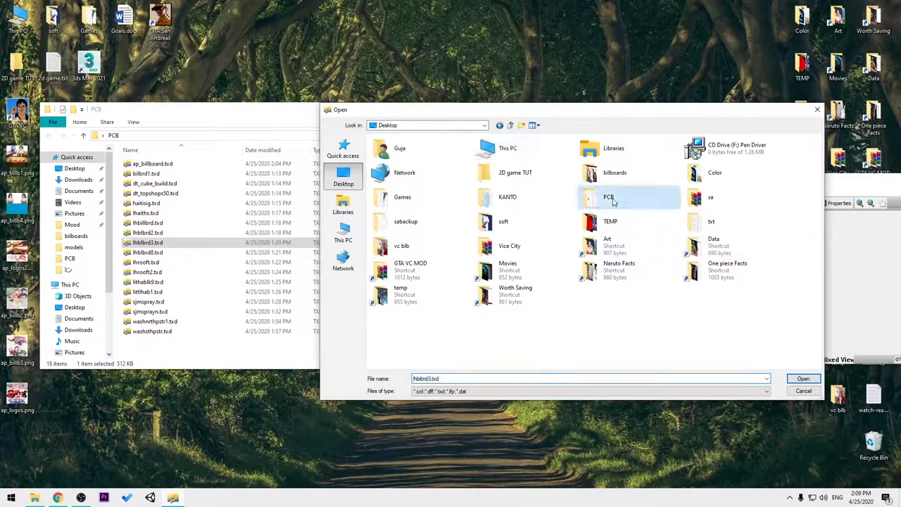
pyautogui.doubleClick(622, 202)
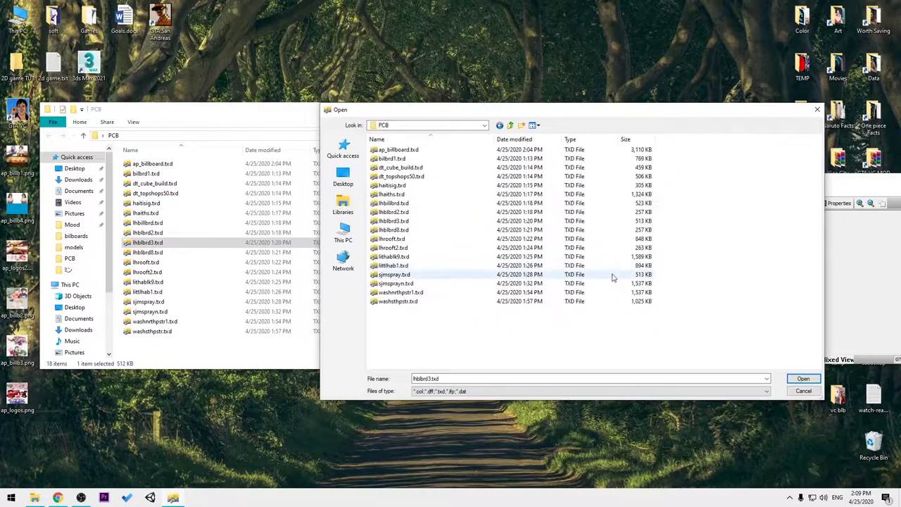
pyautogui.click(803, 380)
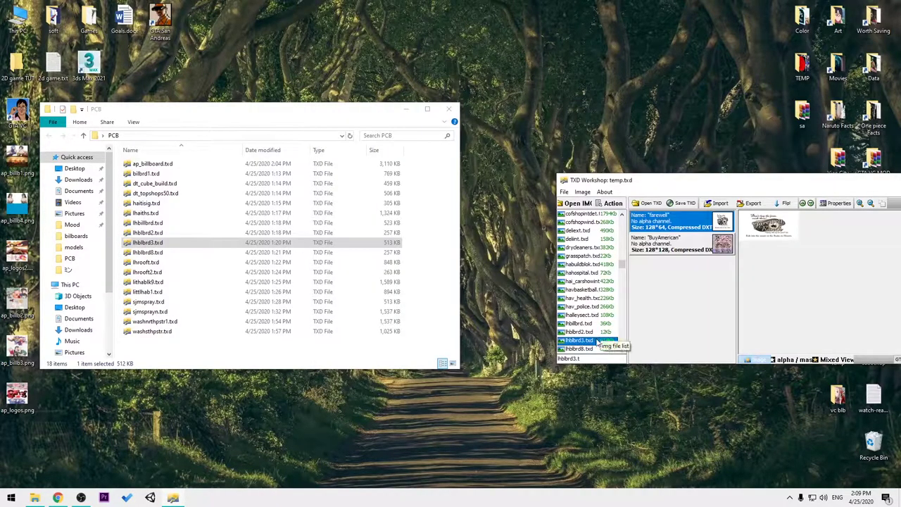
# Find lhblbrd8.txd in the archive and replace it with the edited file from the PCB folder
pyautogui.click(148, 252)
pyautogui.press('F2')
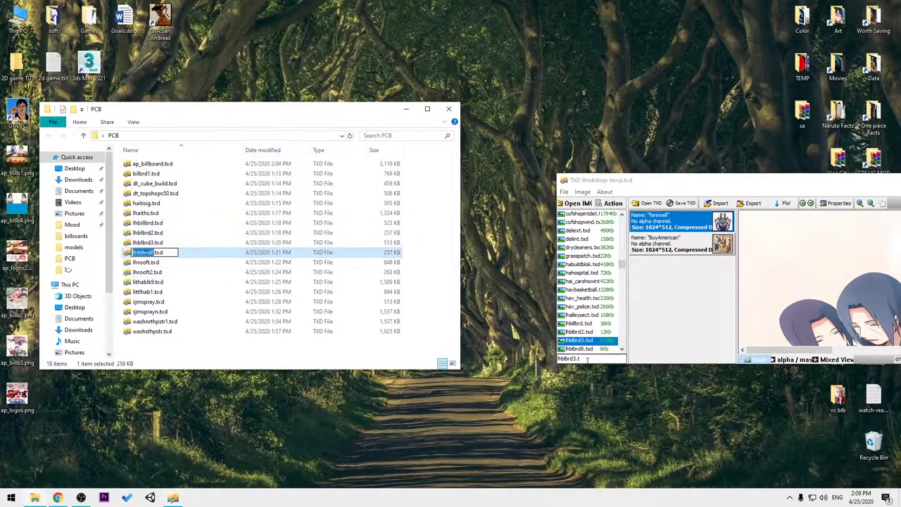
pyautogui.click(579, 348)
pyautogui.scroll(-2, 585, 317)
# Find lhrooft.txd in the archive and replace it with its edited version from the PCB folder
pyautogui.click(146, 263)
pyautogui.doubleClick(577, 358)
pyautogui.hotkey('ctrl', 'v')
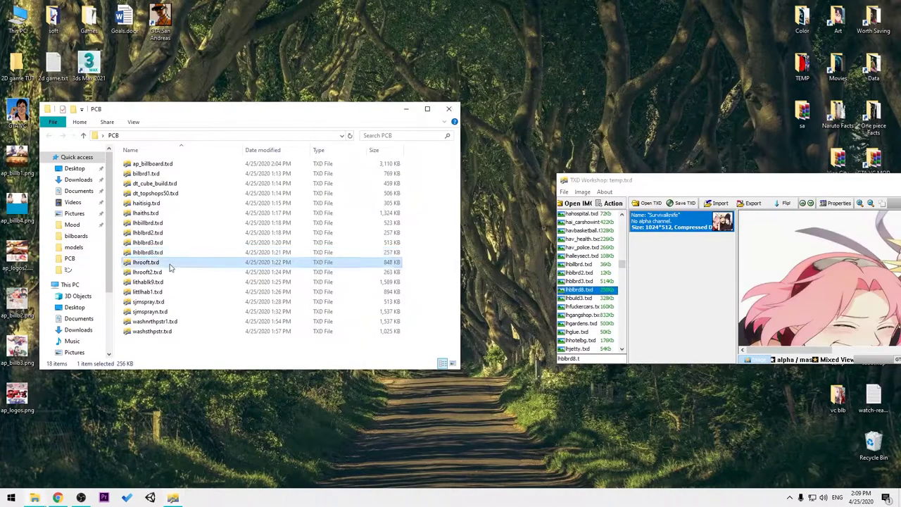
pyautogui.click(523, 227)
pyautogui.rightClick(585, 341)
pyautogui.click(609, 349)
# Replace the archive entries lhrooft2.txd and lithablk9.txd with their edited files from the PCB folder
pyautogui.click(149, 272)
pyautogui.press('F2')
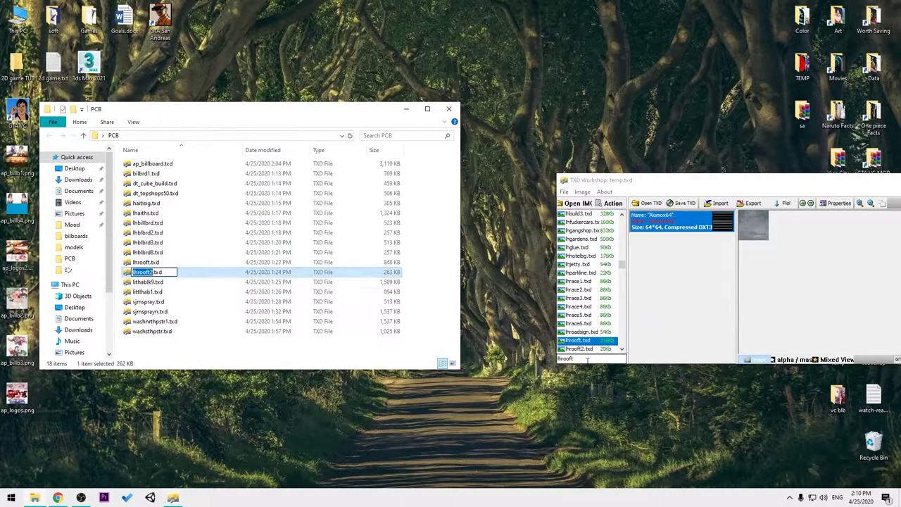
pyautogui.doubleClick(577, 358)
pyautogui.hotkey('ctrl', 'v')
pyautogui.click(148, 282)
pyautogui.doubleClick(578, 358)
pyautogui.hotkey('ctrl', 'v')
# Replace the archive entries littlhab1.txd and sjmspray.txd with their edited files from the PCB folder
pyautogui.click(148, 292)
pyautogui.press('F2')
pyautogui.hotkey('ctrl', 'v')
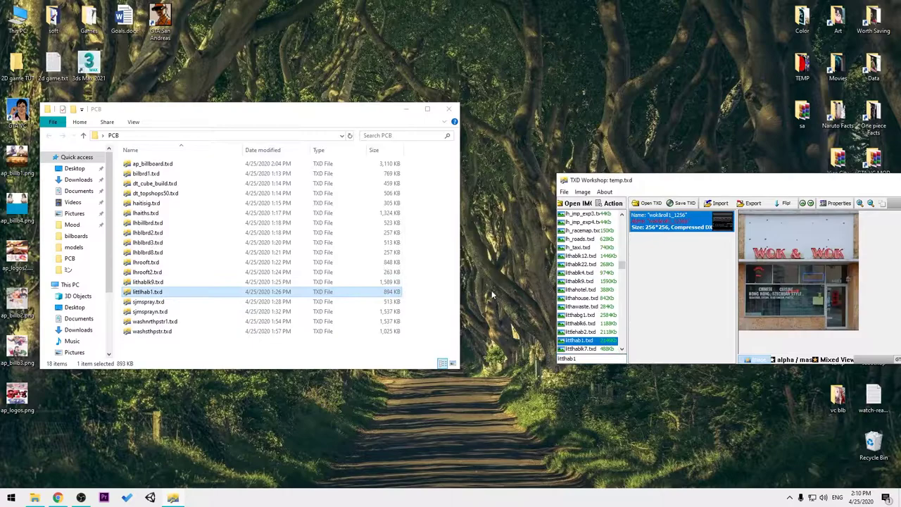
pyautogui.click(473, 282)
pyautogui.click(148, 302)
pyautogui.press('F2')
pyautogui.rightClick(591, 340)
pyautogui.click(611, 345)
# Replace the archive entries sjmsprayn.txd and washnrthpstr1.txd with their edited files from the PCB folder
pyautogui.click(150, 312)
pyautogui.rightClick(591, 340)
pyautogui.click(472, 280)
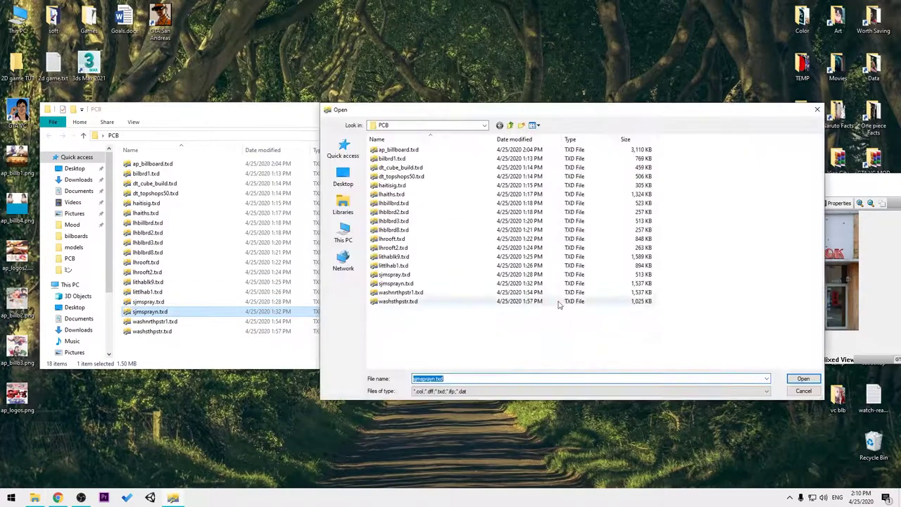
pyautogui.press('Return')
pyautogui.click(158, 321)
pyautogui.hotkey('ctrl', 'v')
pyautogui.click(514, 280)
pyautogui.rightClick(586, 342)
pyautogui.click(609, 349)
# Find washsthpstr.txd in the archive and replace it with the edited file from the PCB folder
pyautogui.click(154, 331)
pyautogui.rightClick(586, 344)
pyautogui.click(610, 350)
pyautogui.press('Return')
pyautogui.click(514, 280)
# Close TXD Workshop and the PCB folder window to return to the desktop
pyautogui.click(651, 204)
pyautogui.press('Escape')
pyautogui.click(515, 279)
pyautogui.hotkey('alt', 'F4')
pyautogui.click(449, 109)
pyautogui.rightClick(441, 206)
pyautogui.click(465, 232)
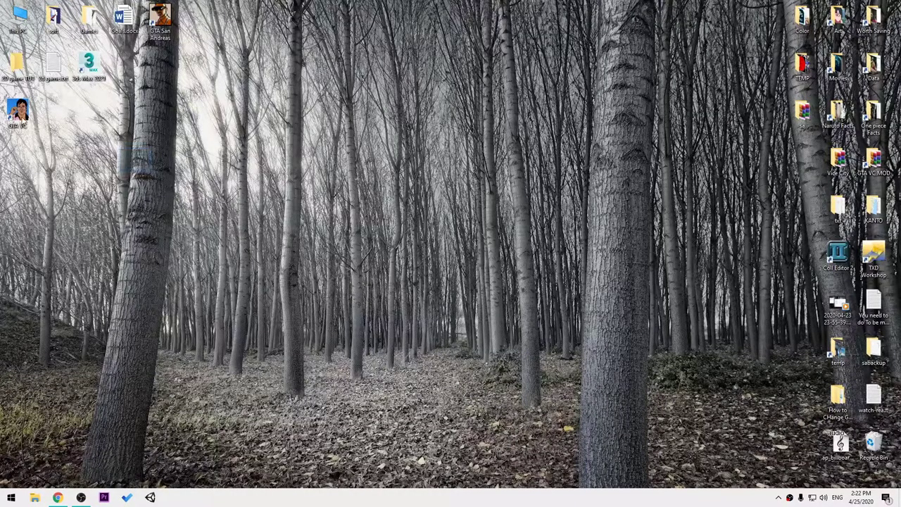
# Launch GTA VC from its desktop shortcut as administrator and start a game session
pyautogui.rightClick(19, 111)
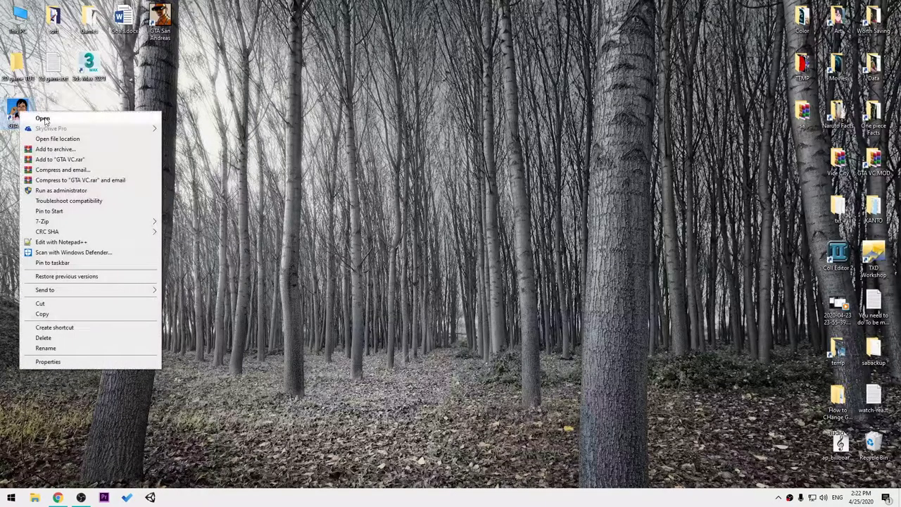
pyautogui.click(63, 190)
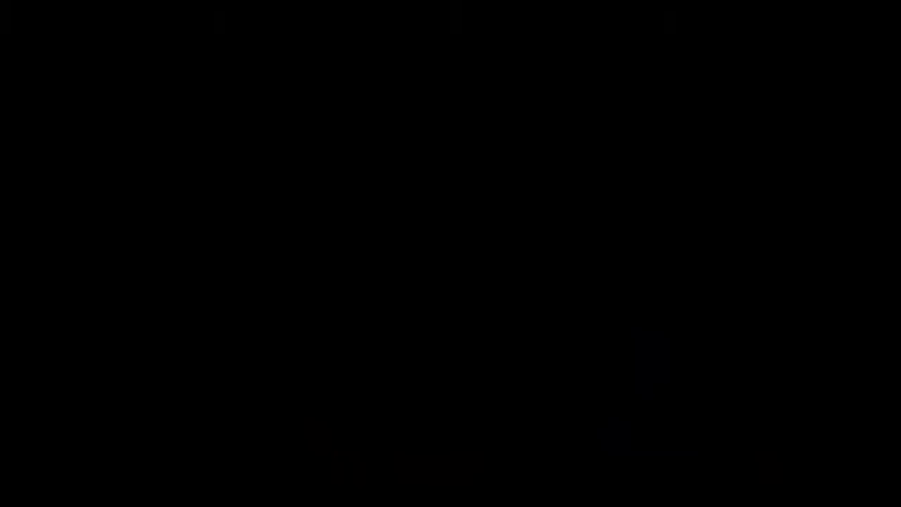
pyautogui.press('Return')
pyautogui.press('Return')
pyautogui.press('Return')
pyautogui.press('Down')
pyautogui.press('Return')
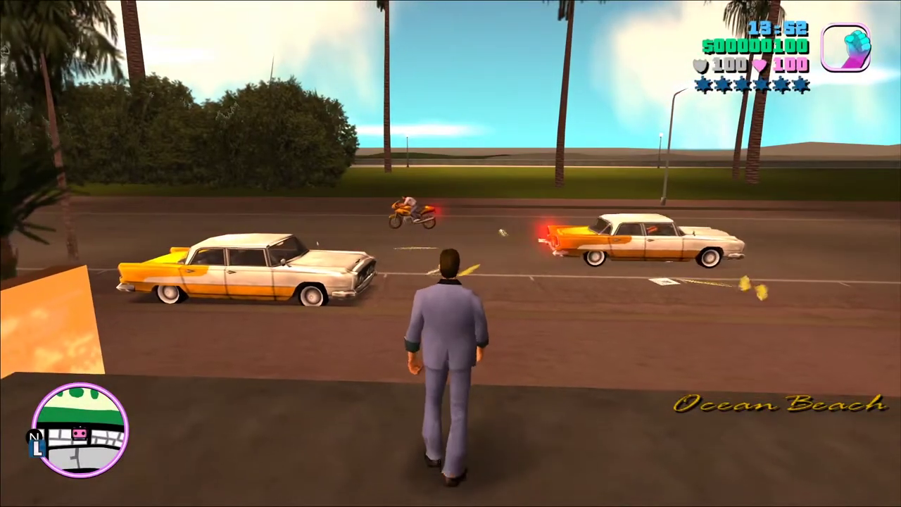
pyautogui.press('w')
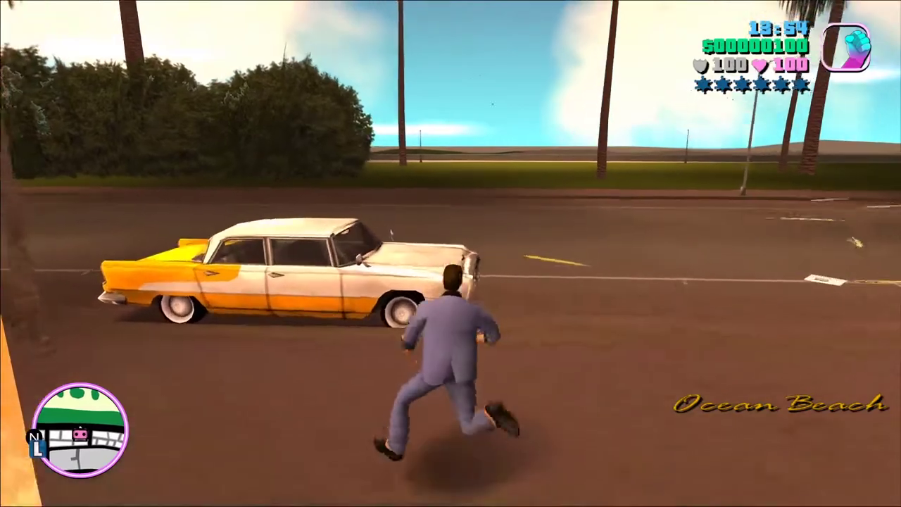
pyautogui.press('a')
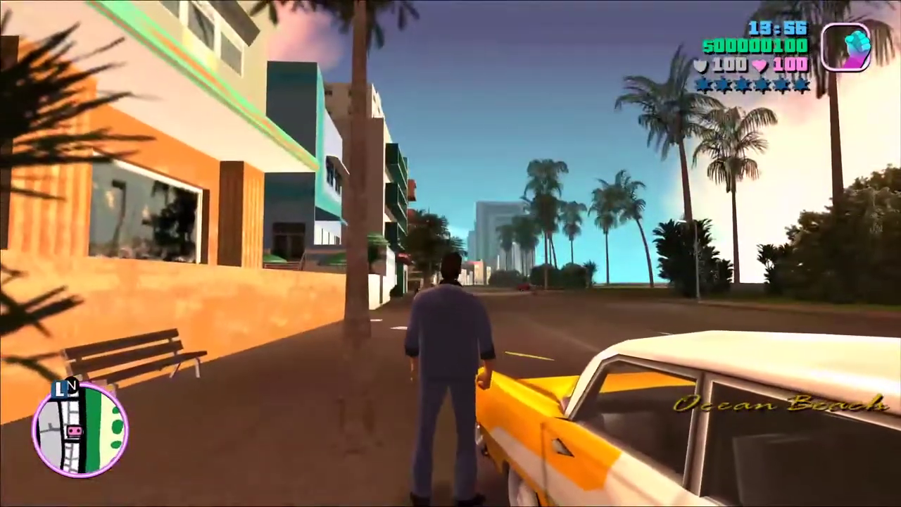
pyautogui.press('f')
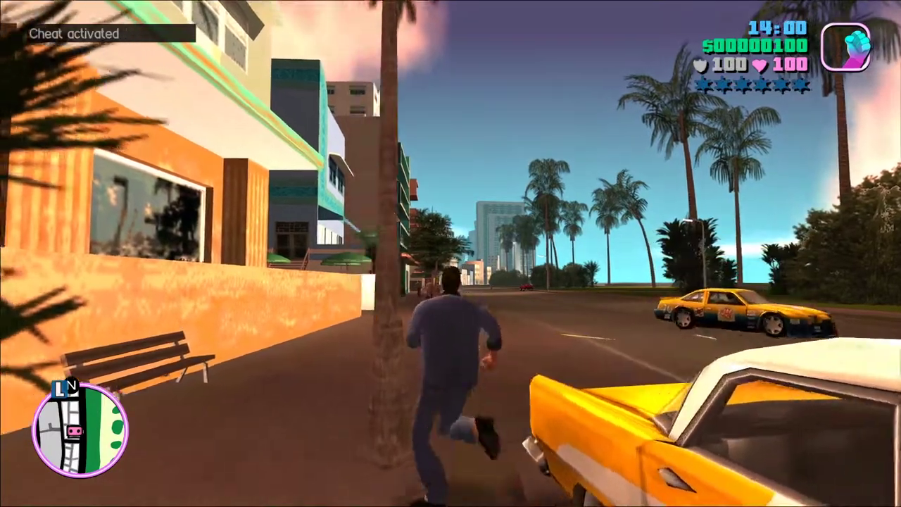
# Run to the yellow number 46 race car on the beachfront road and get into the driver's seat
pyautogui.press('w')
pyautogui.press('f')
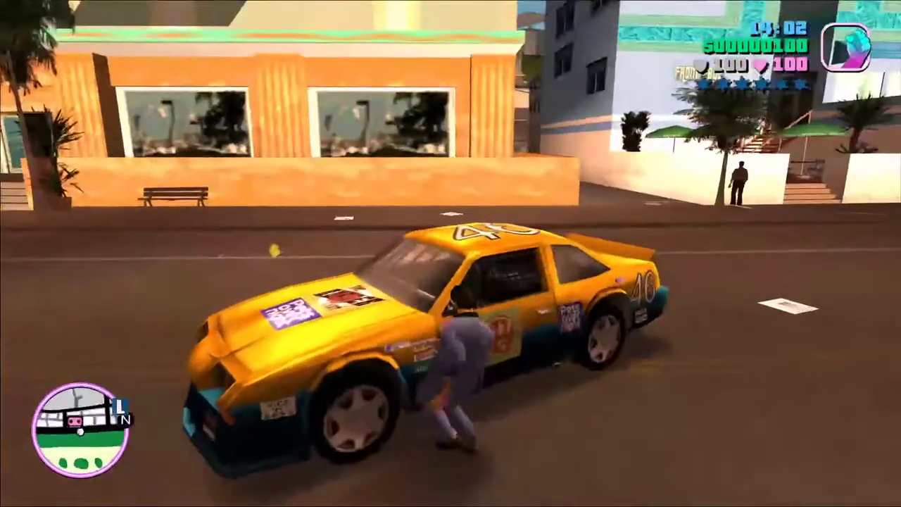
pyautogui.press('s')
pyautogui.press('f')
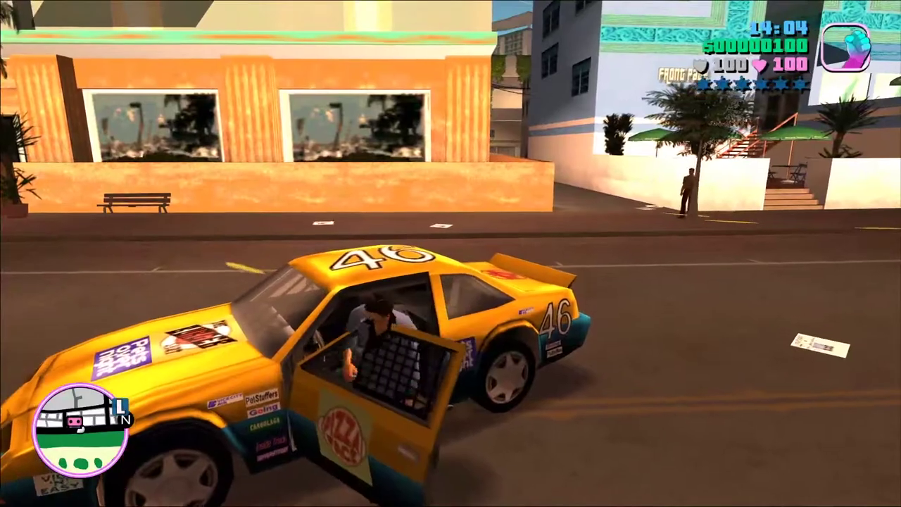
# Turn the car around, drive north along the beachfront, cut west between the buildings and head north on the inland street
pyautogui.press('w')
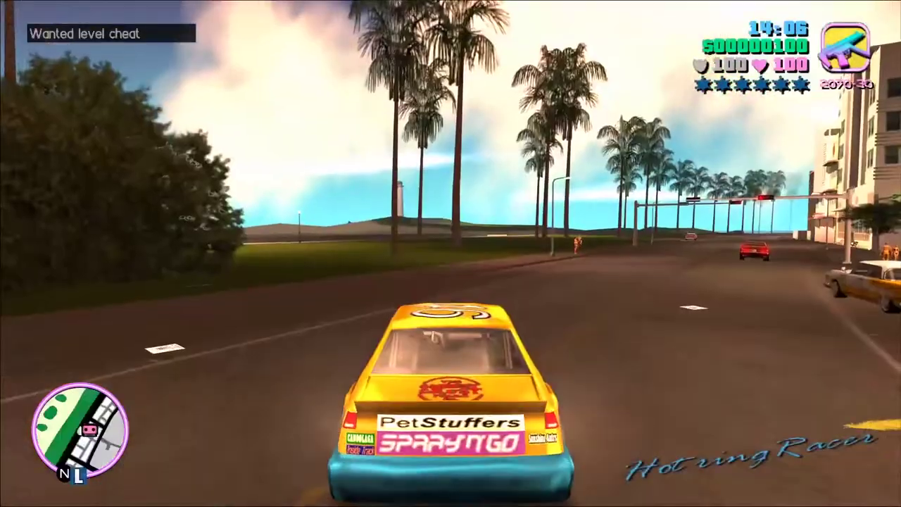
pyautogui.press('a')
pyautogui.press('w')
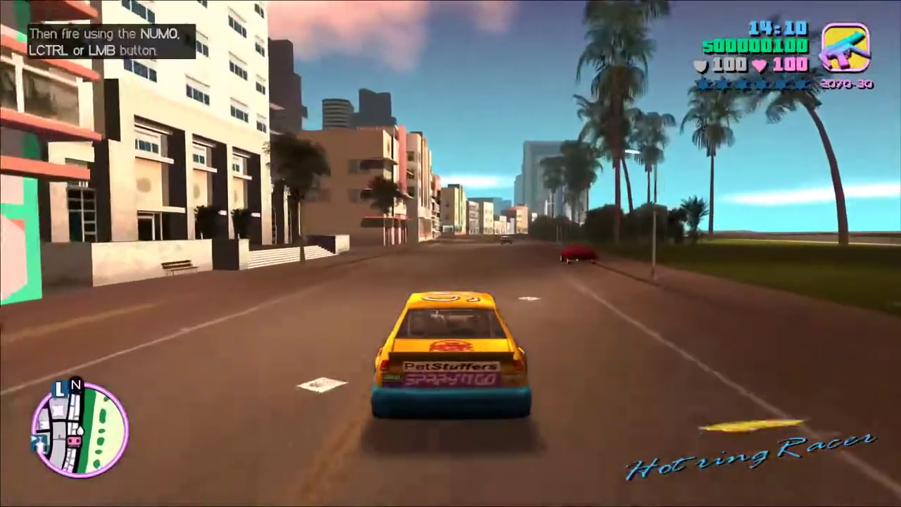
pyautogui.press('a')
pyautogui.press('a')
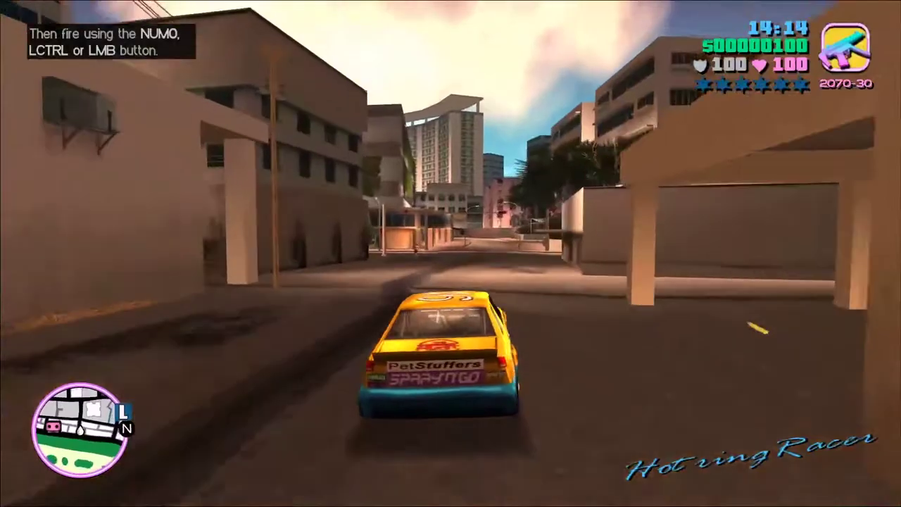
pyautogui.press('d')
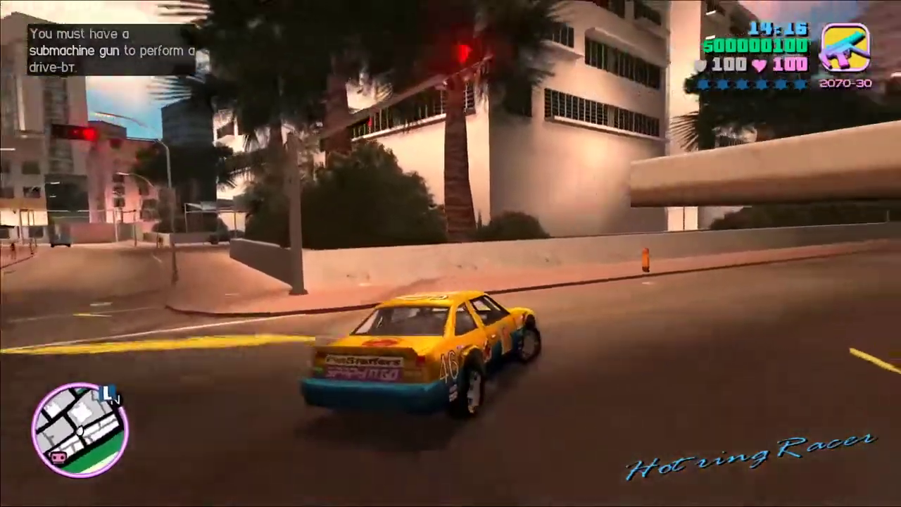
pyautogui.press('d')
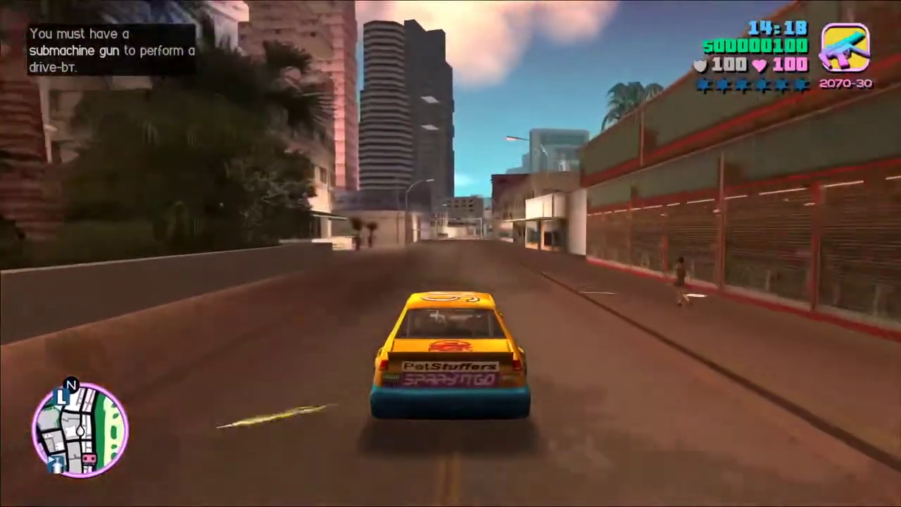
pyautogui.press('d')
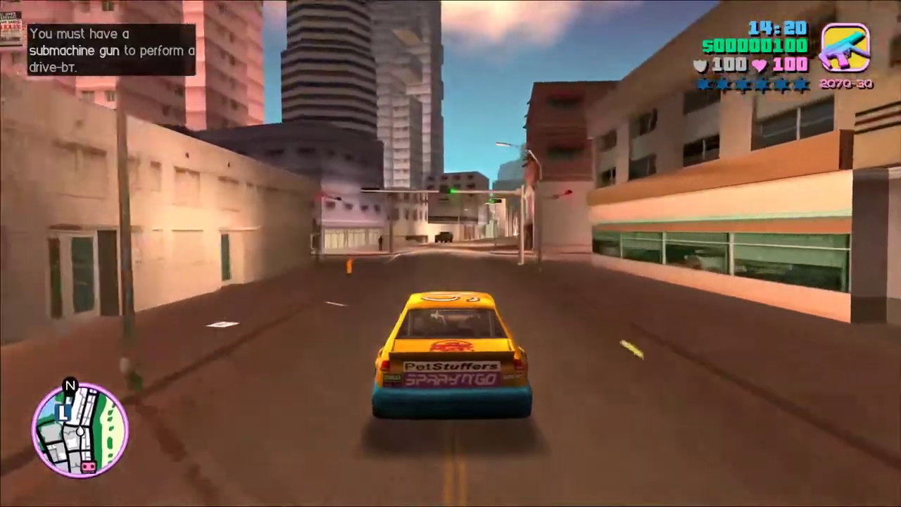
# Drive west at the intersection and turn into the palm-lined park area of Washington Beach to view the replaced billboard
pyautogui.press('a')
pyautogui.press('a')
pyautogui.press('d')
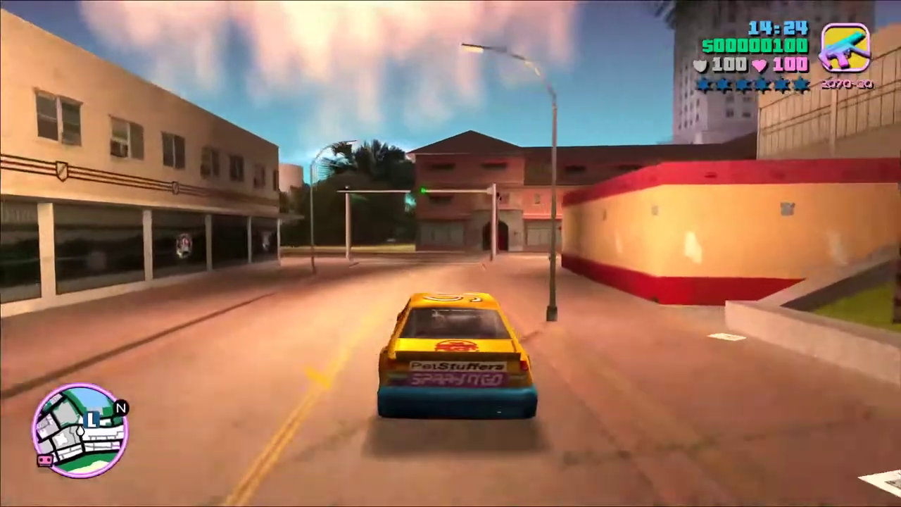
pyautogui.press('a')
pyautogui.press('a')
pyautogui.press('d')
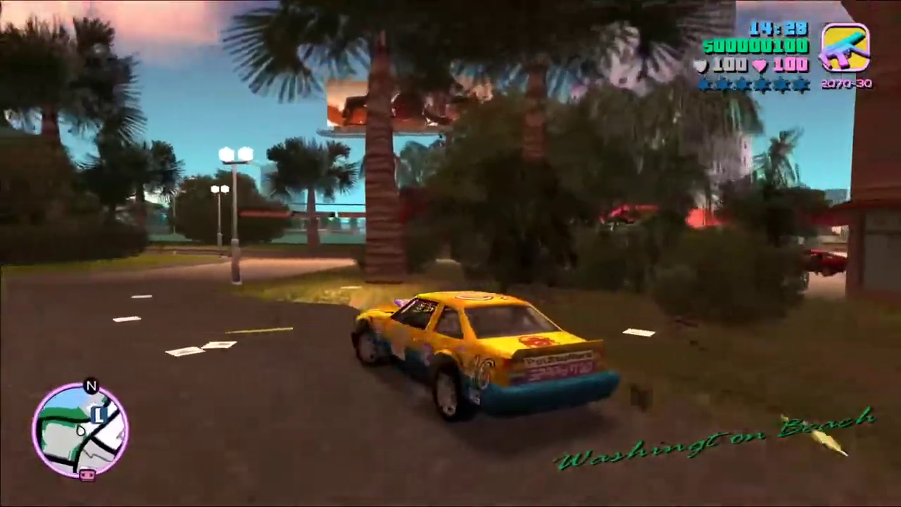
pyautogui.press('a')
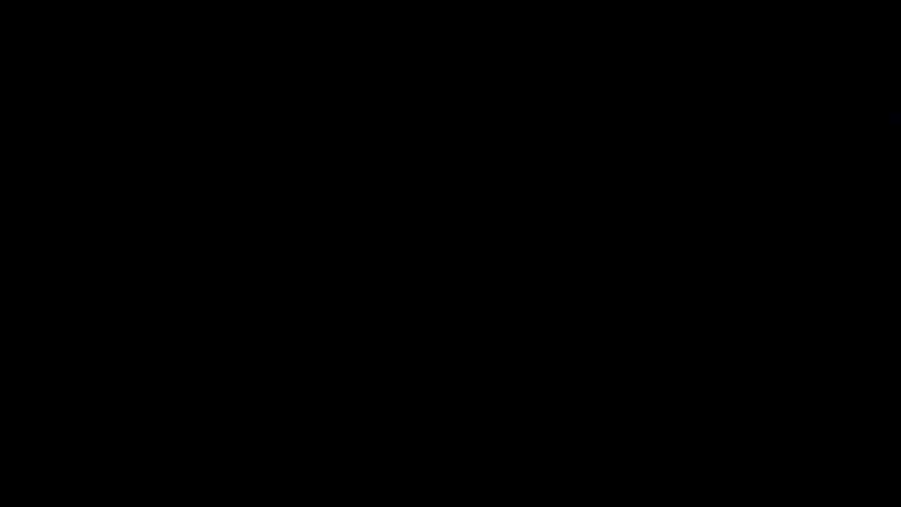